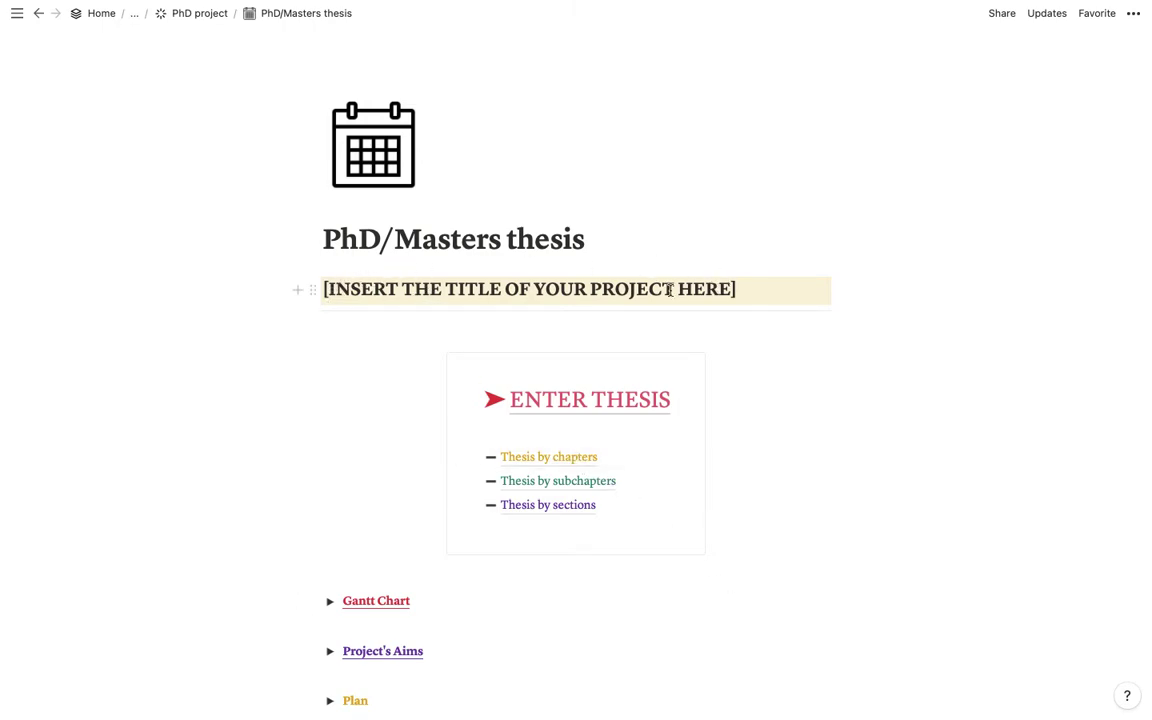
# Step: Scroll through the seven-chapter table totalling 80000 words, with Chapter 1 marked Done
pyautogui.scroll(-2, 699, 312)
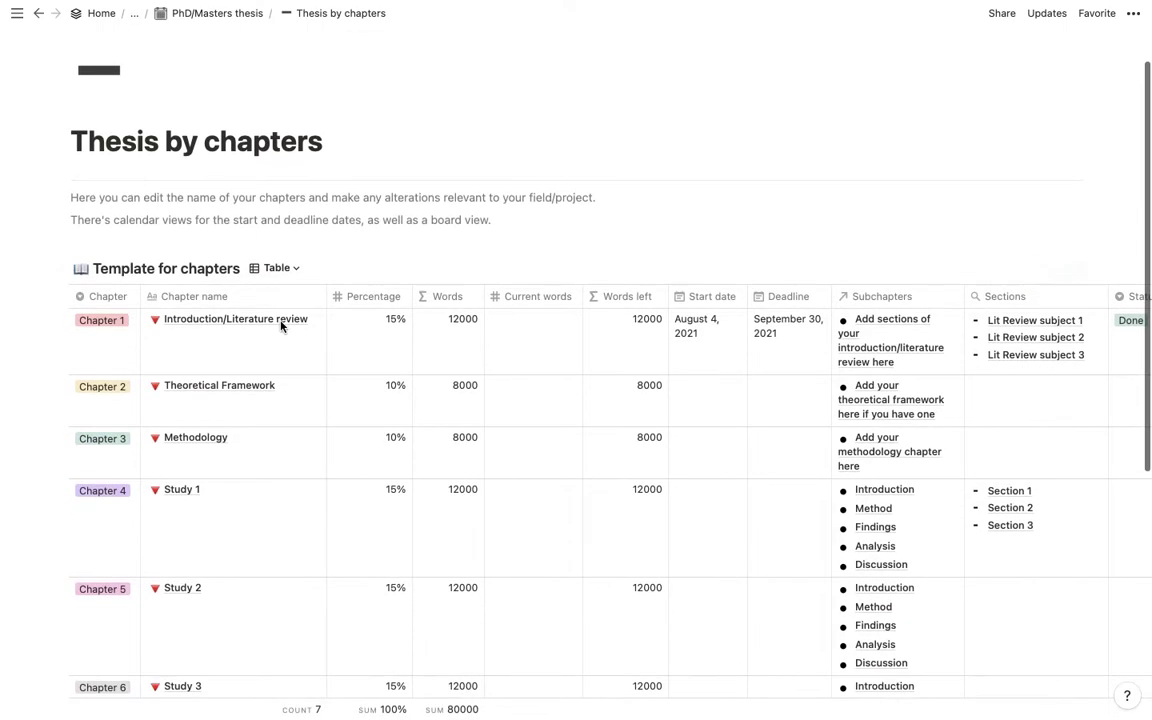
pyautogui.scroll(-4, 283, 326)
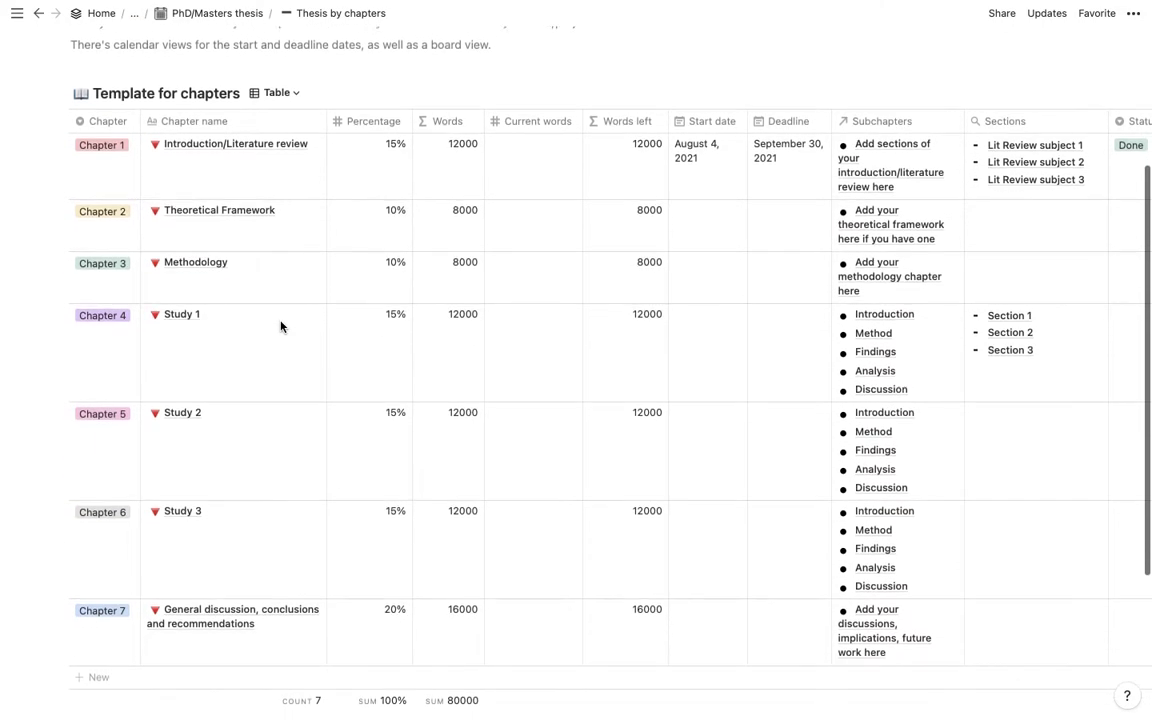
pyautogui.scroll(-1, 281, 326)
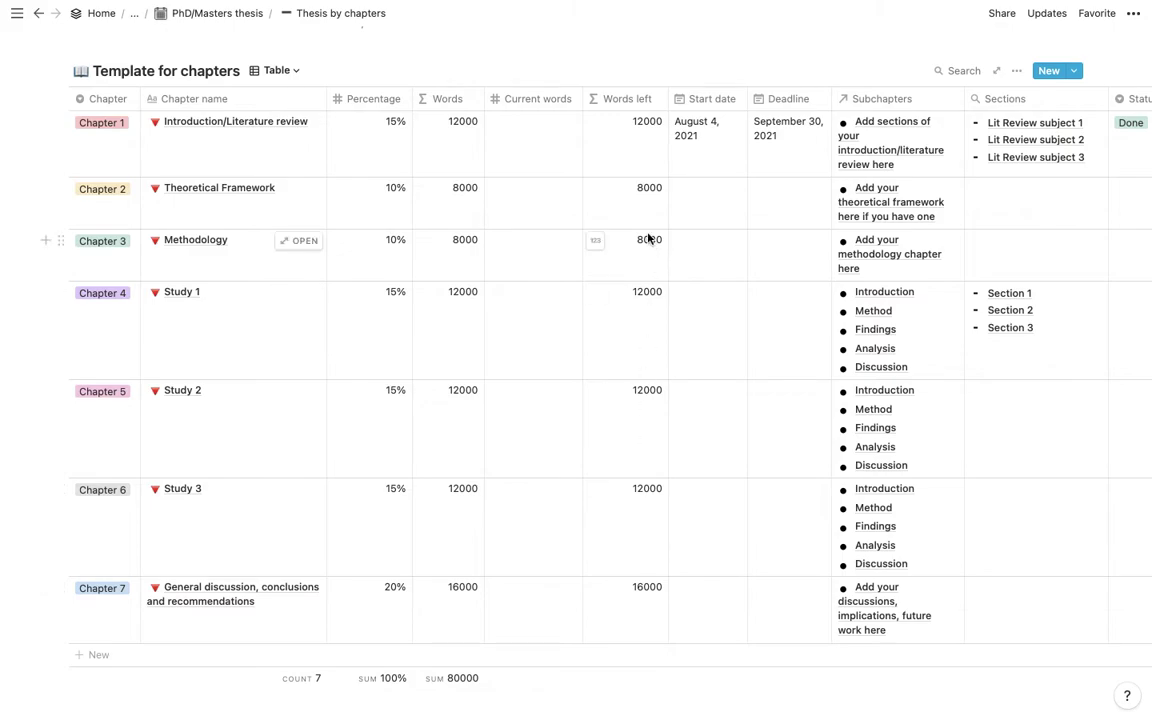
pyautogui.scroll(-1, 648, 238)
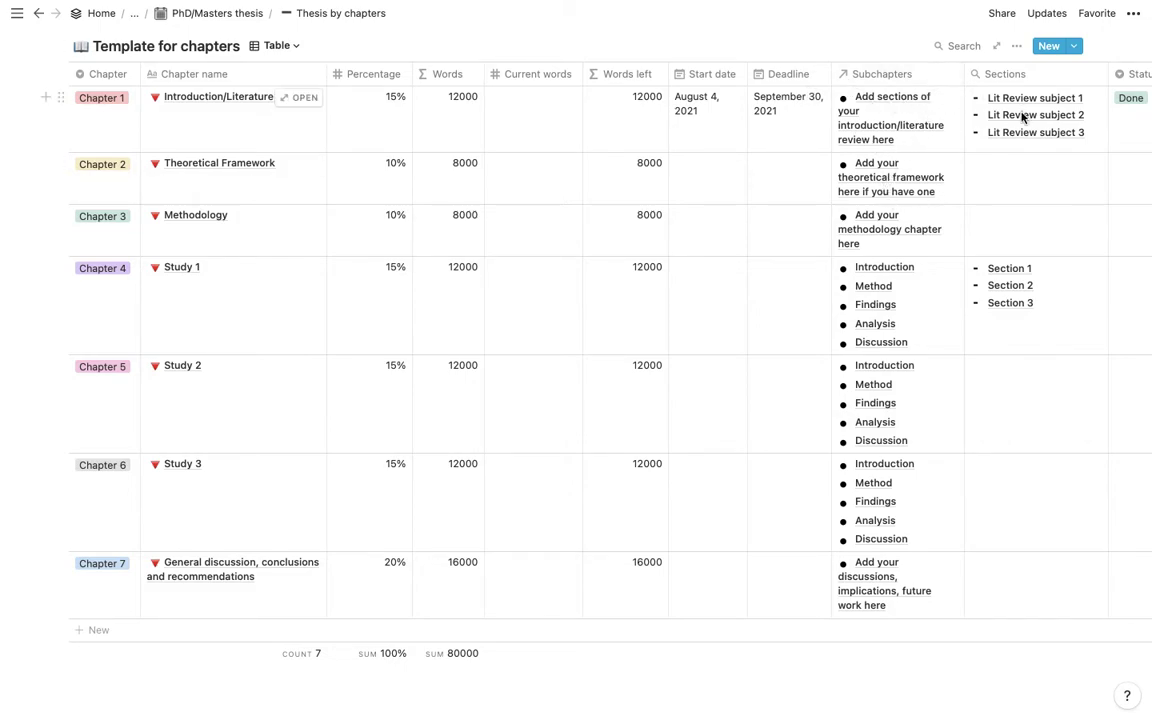
pyautogui.hscroll(2, 1022, 117)
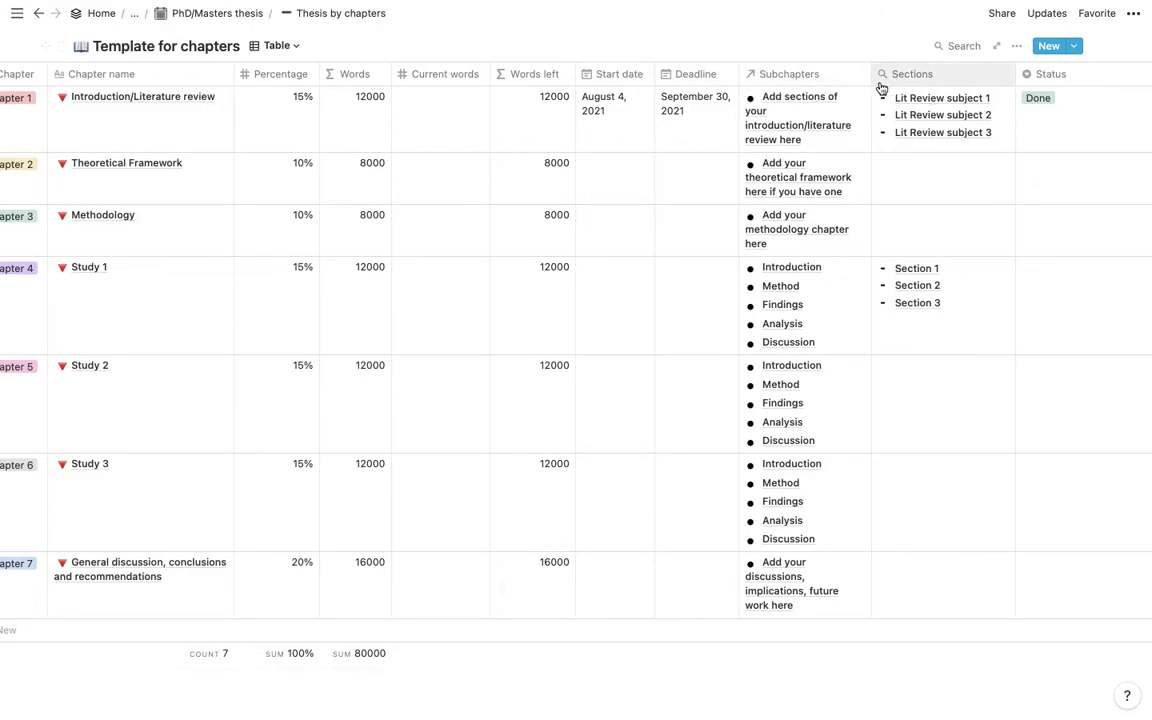
pyautogui.hscroll(1, 924, 77)
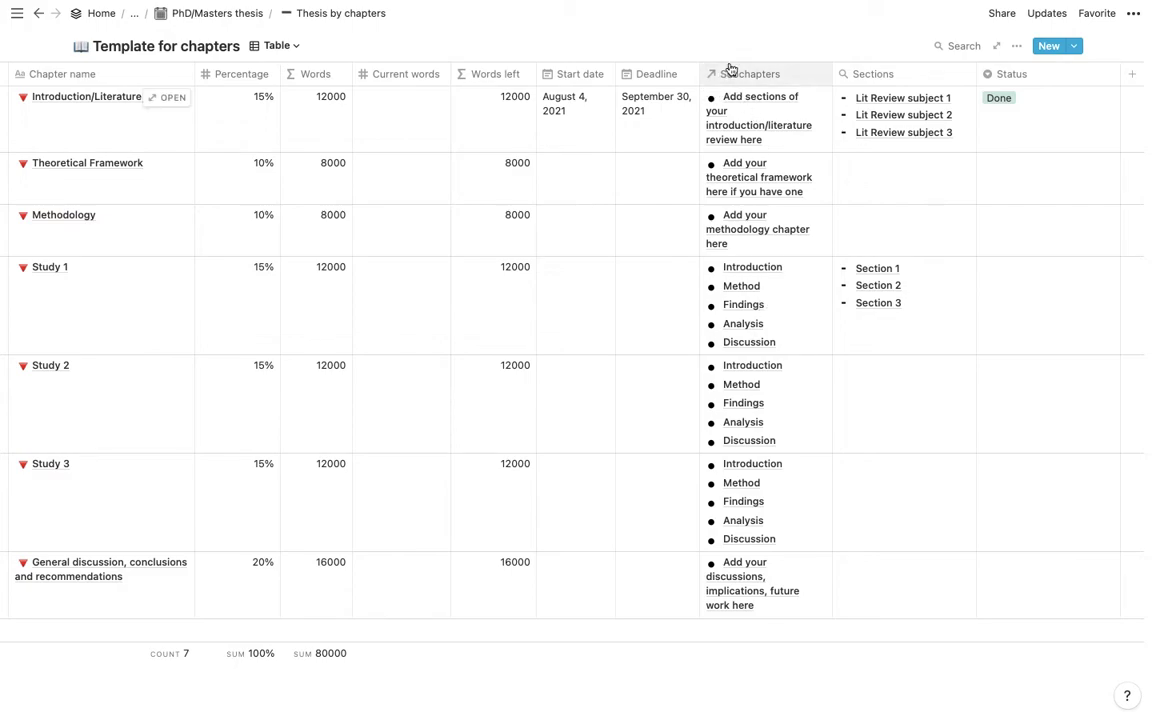
pyautogui.click(751, 114)
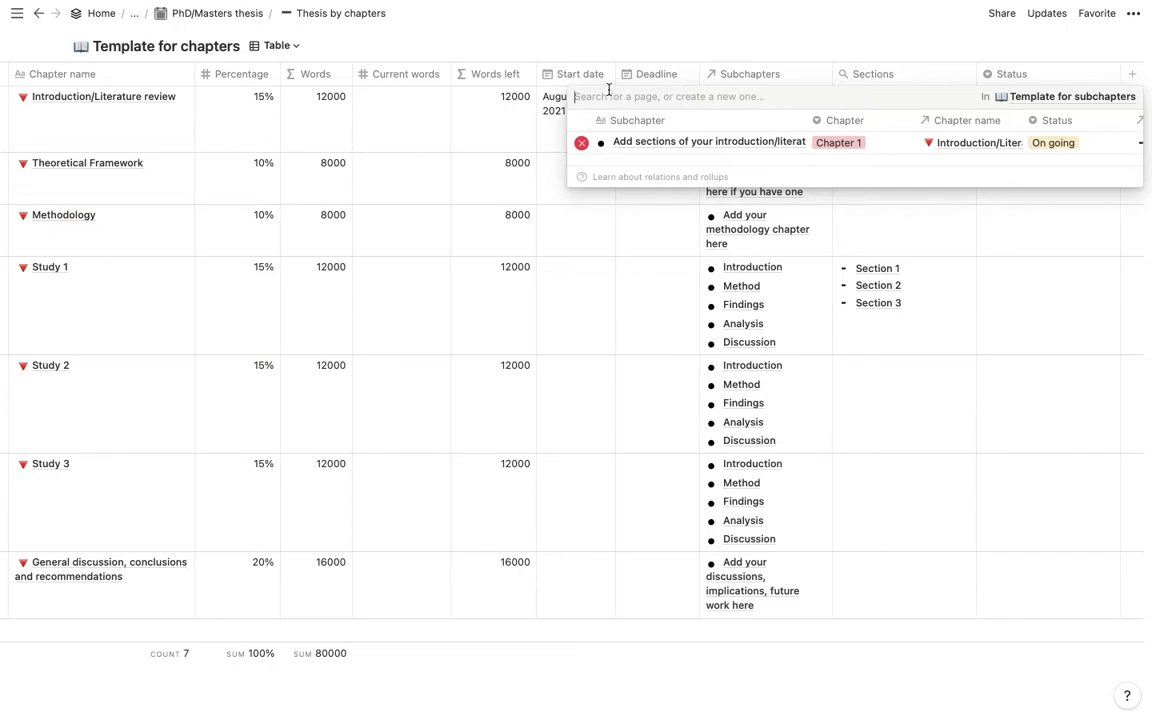
pyautogui.press('Escape')
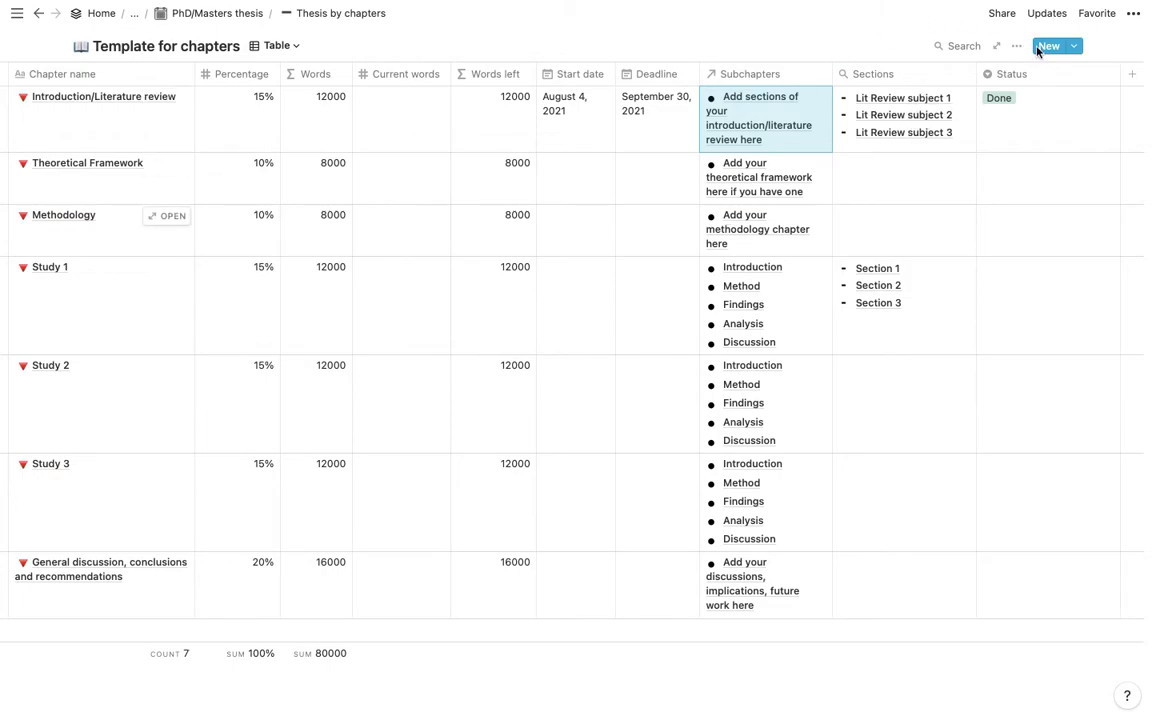
pyautogui.click(899, 170)
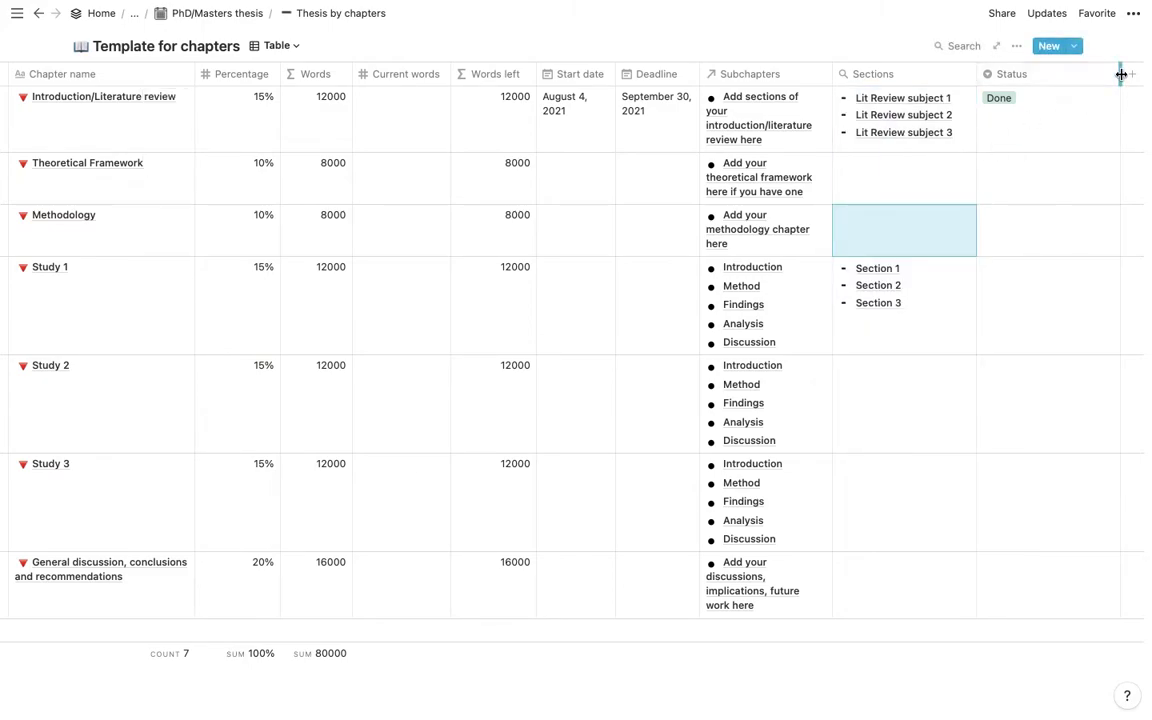
pyautogui.moveTo(1120, 74); pyautogui.dragTo(1064, 79)
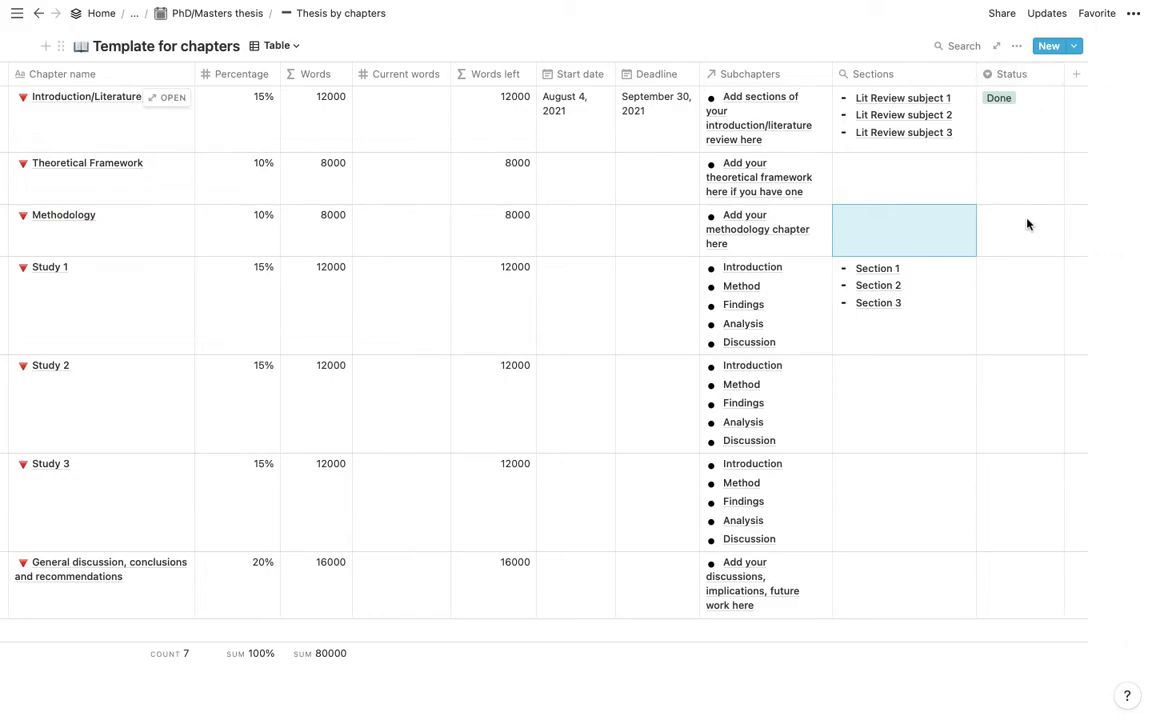
# Step: Check Theoretical Framework's Status options (On going, Review, Done) and dismiss them without choosing
pyautogui.hscroll(-2, 910, 198)
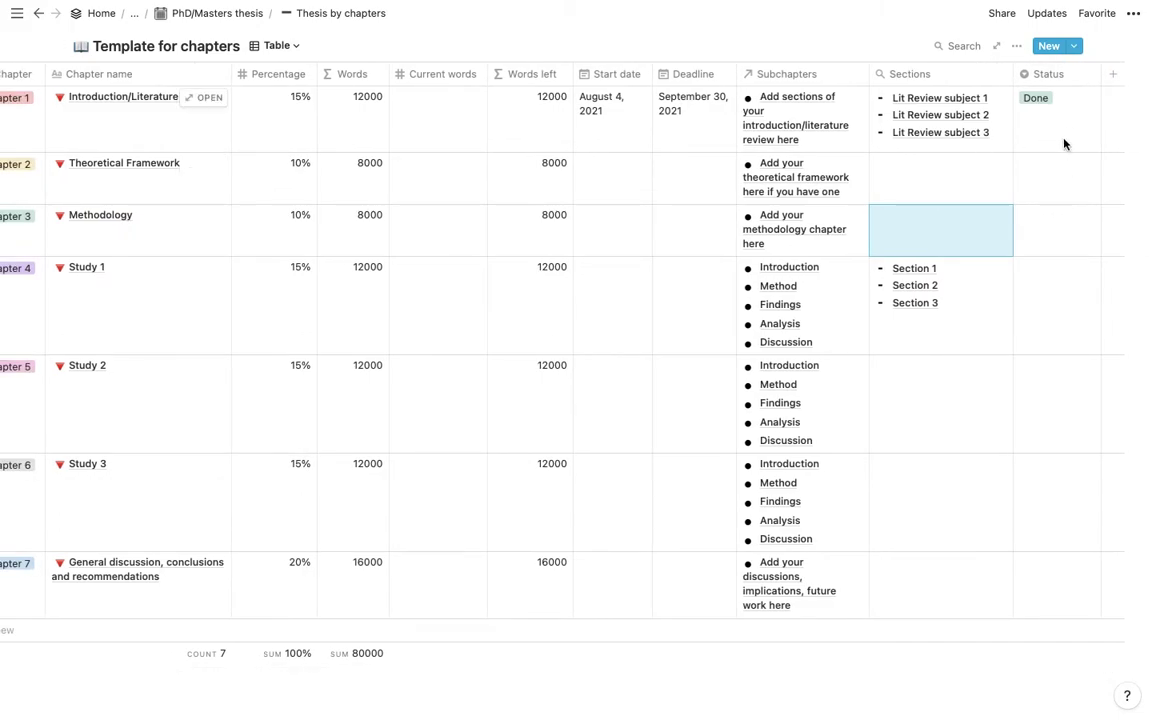
pyautogui.click(1043, 181)
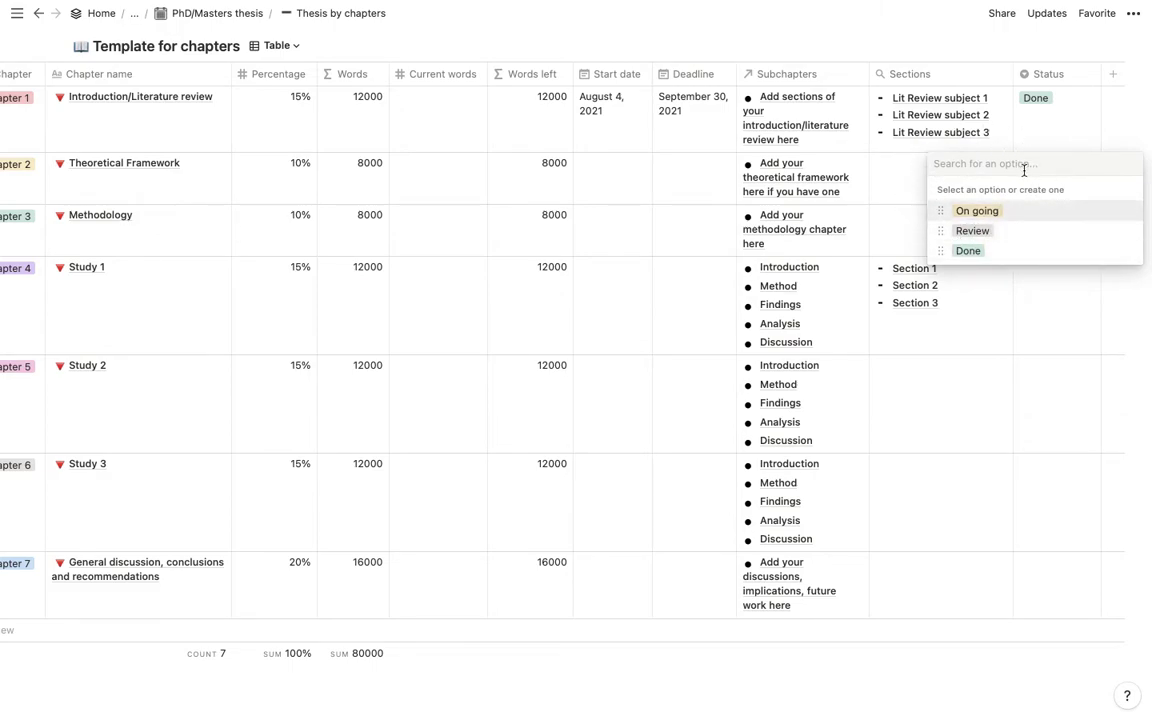
pyautogui.press('Escape')
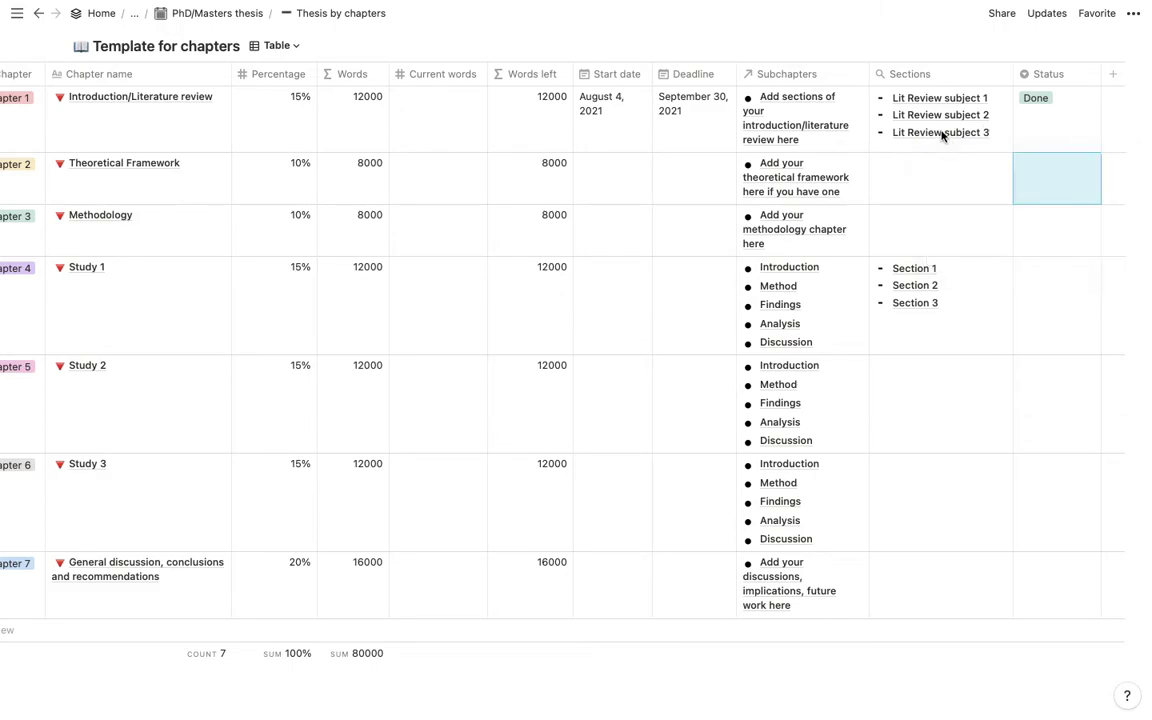
pyautogui.hscroll(-1, 1036, 143)
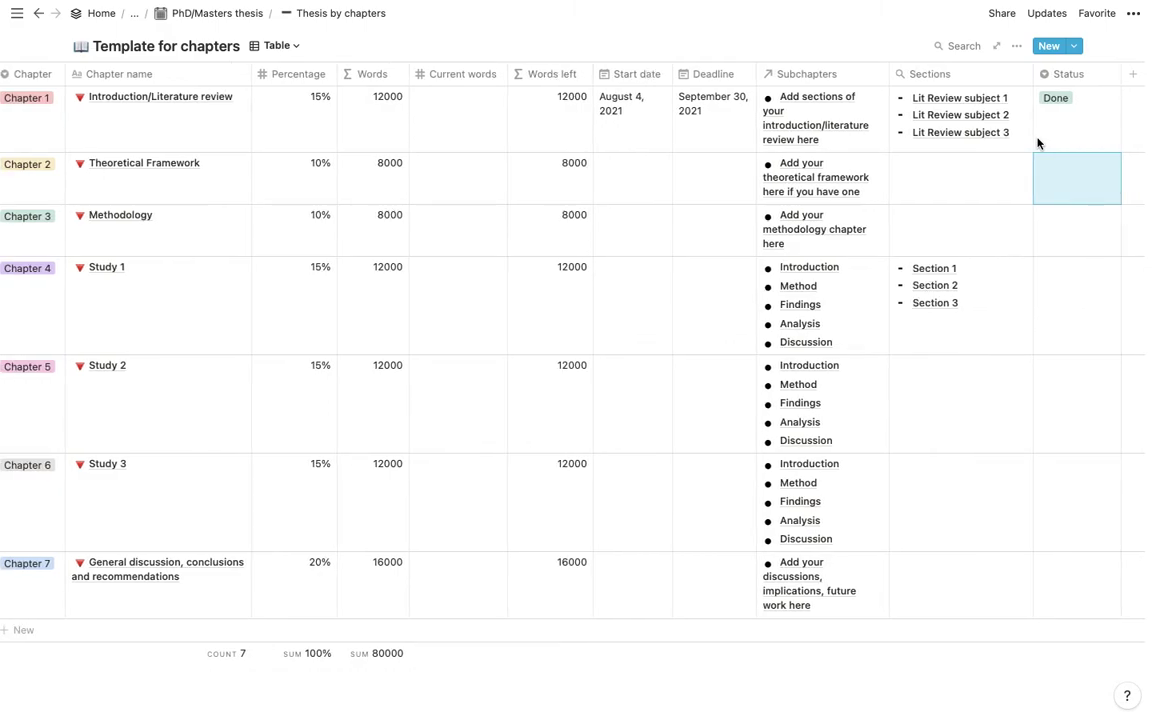
pyautogui.hscroll(-2, 1038, 142)
pyautogui.scroll(2, 656, 152)
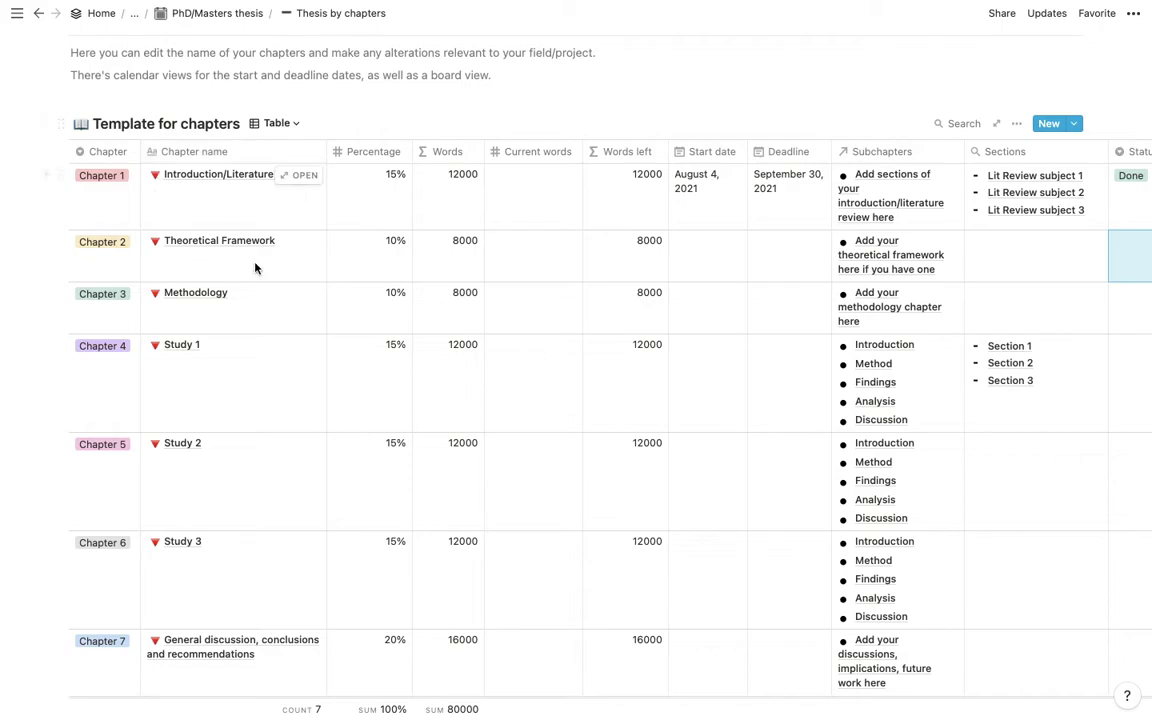
# Step: Preview the chapters database as a Board view and then as the Start date calendar
pyautogui.click(278, 124)
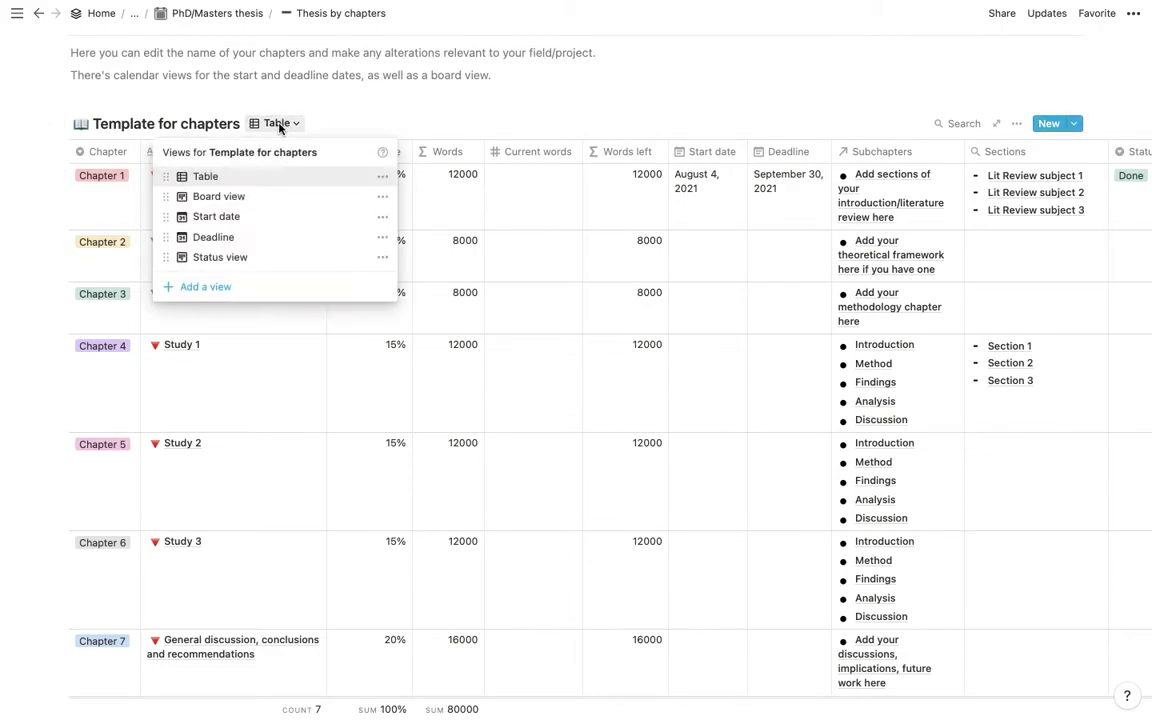
pyautogui.click(237, 197)
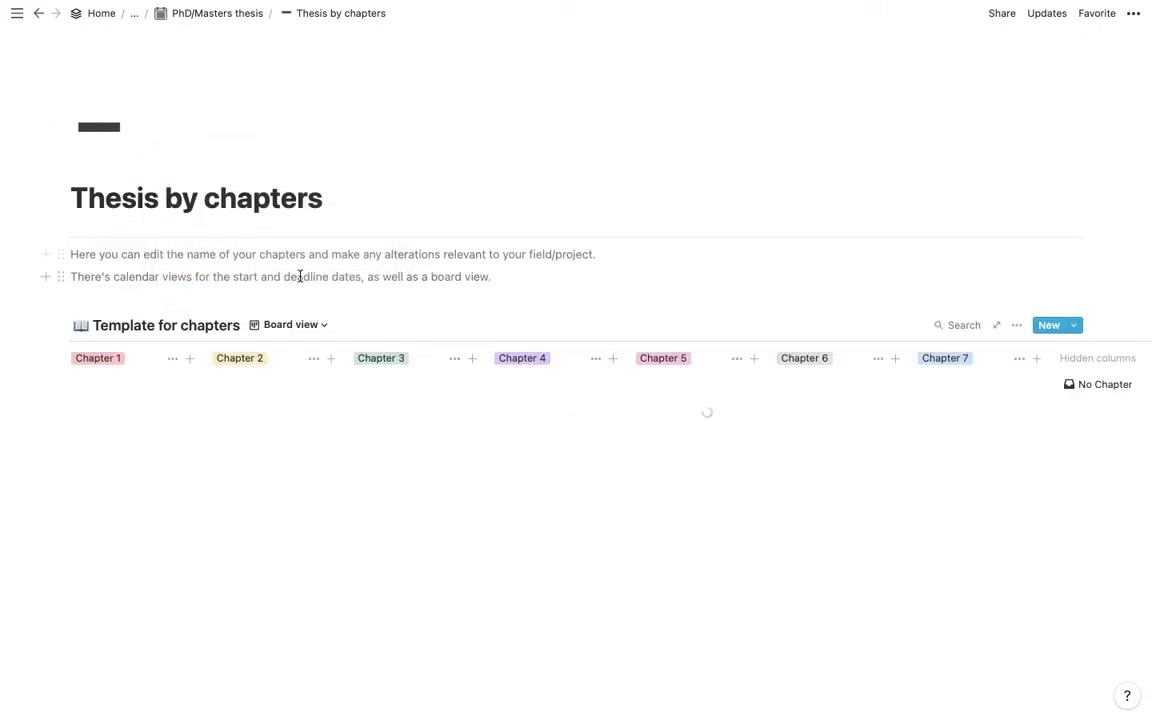
pyautogui.scroll(-1, 405, 322)
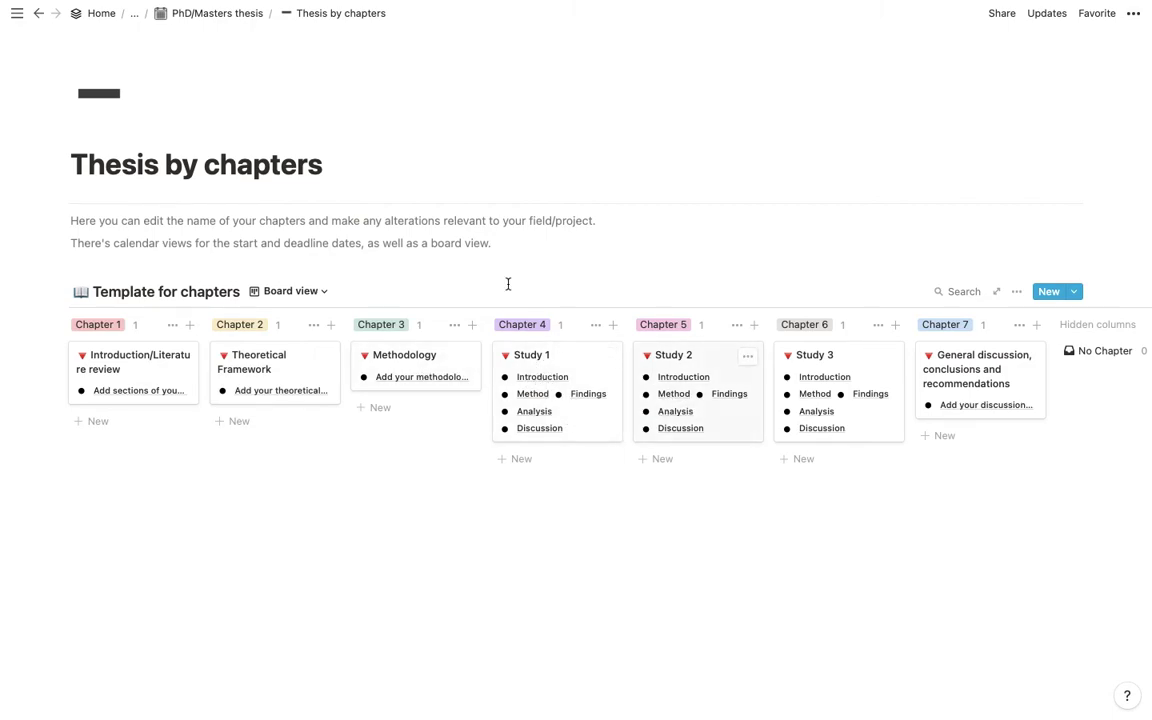
pyautogui.click(313, 293)
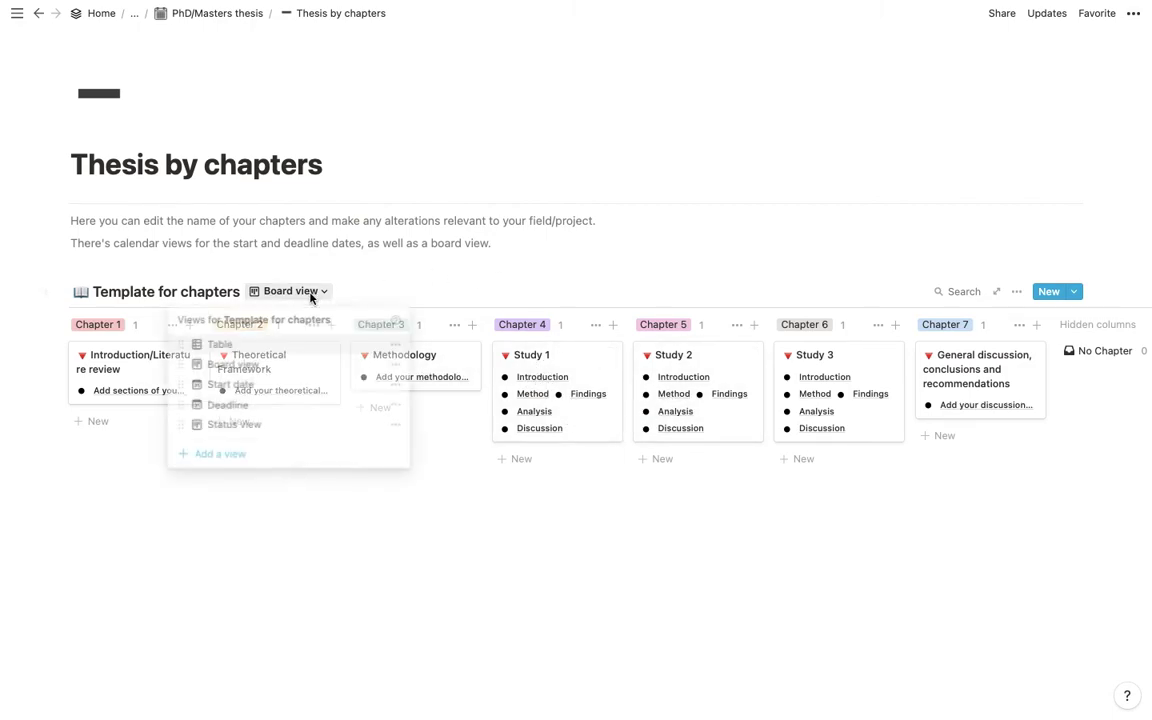
pyautogui.click(264, 386)
pyautogui.scroll(-2, 427, 373)
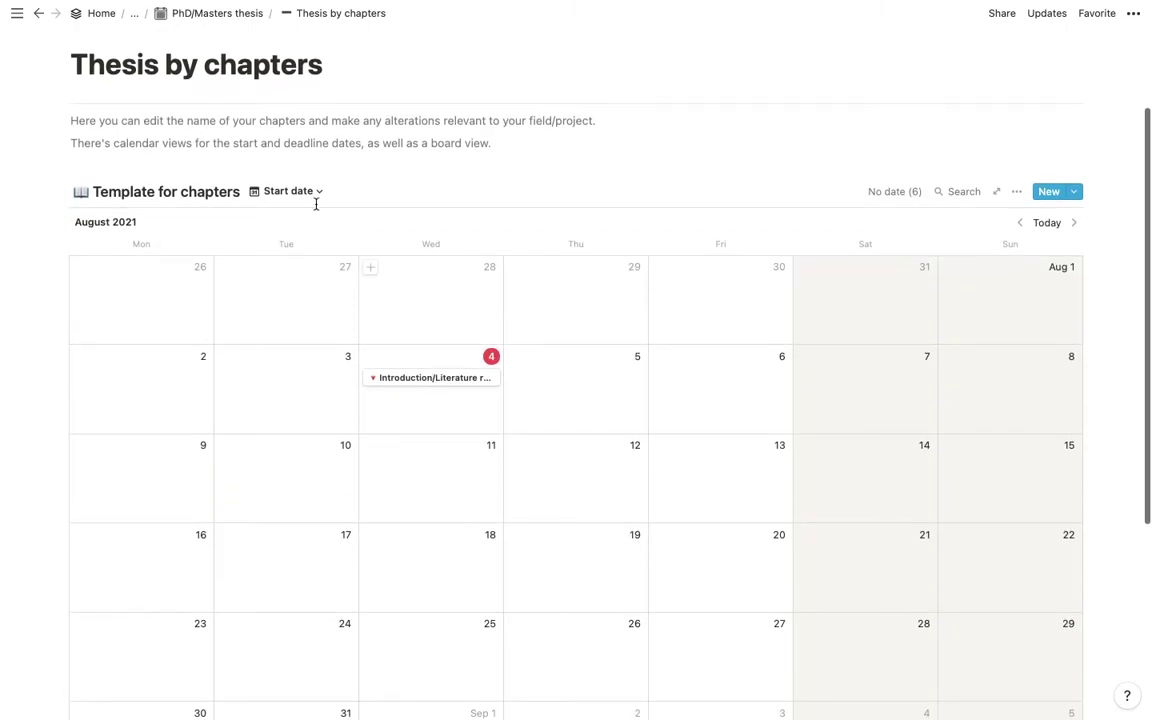
pyautogui.scroll(-2, 432, 345)
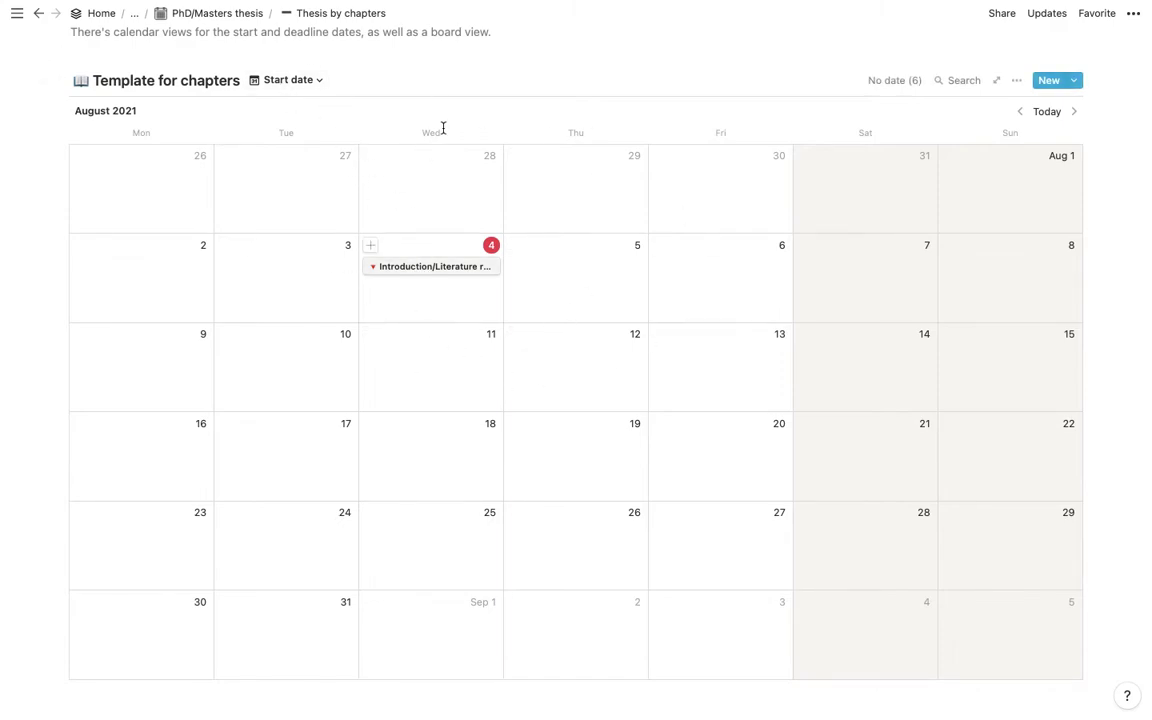
# Step: Check the Deadline calendar, then settle on the Status view board
pyautogui.click(285, 82)
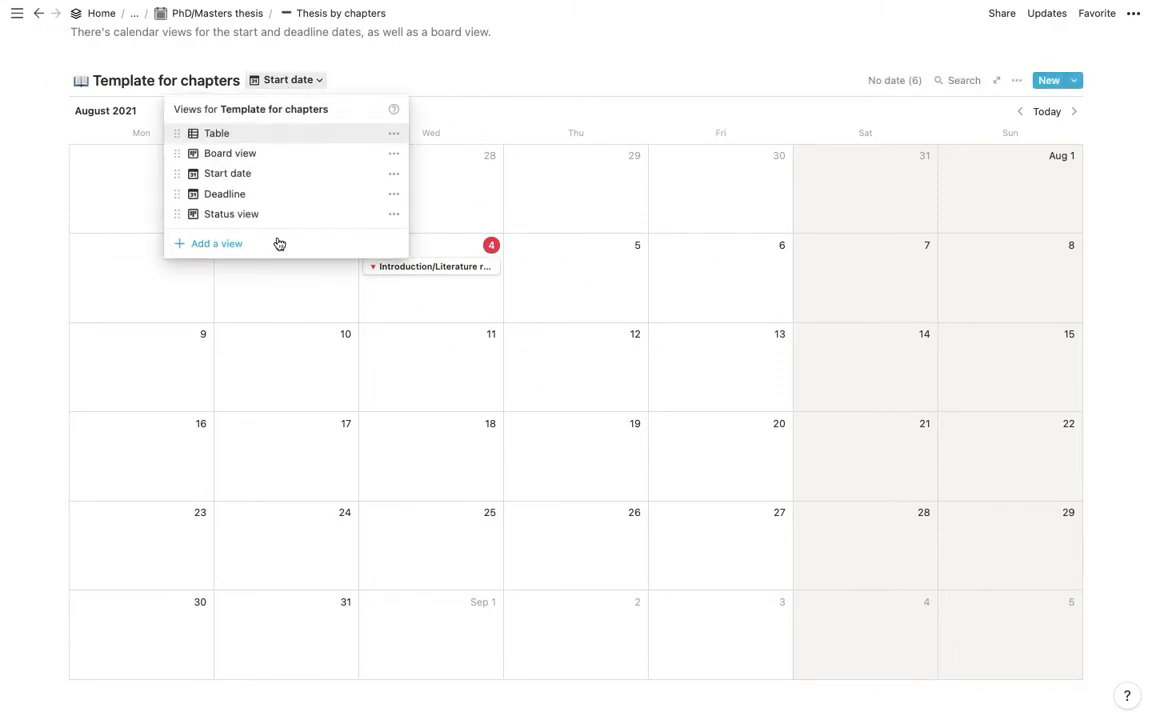
pyautogui.click(253, 192)
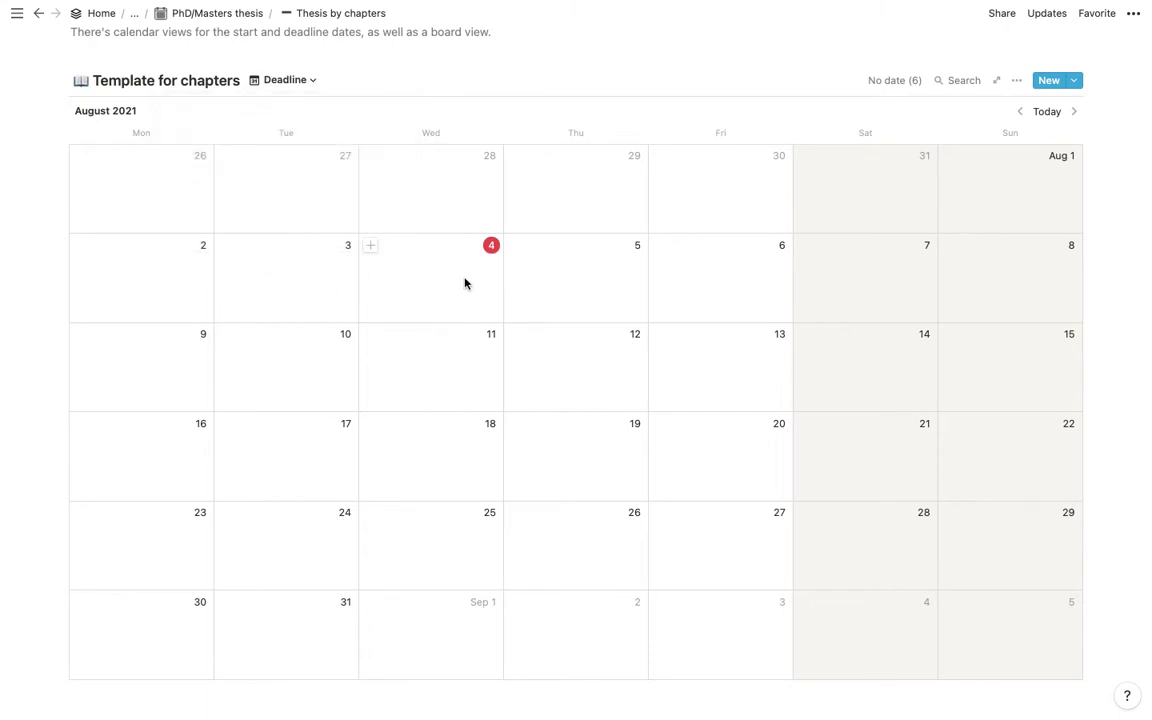
pyautogui.click(270, 81)
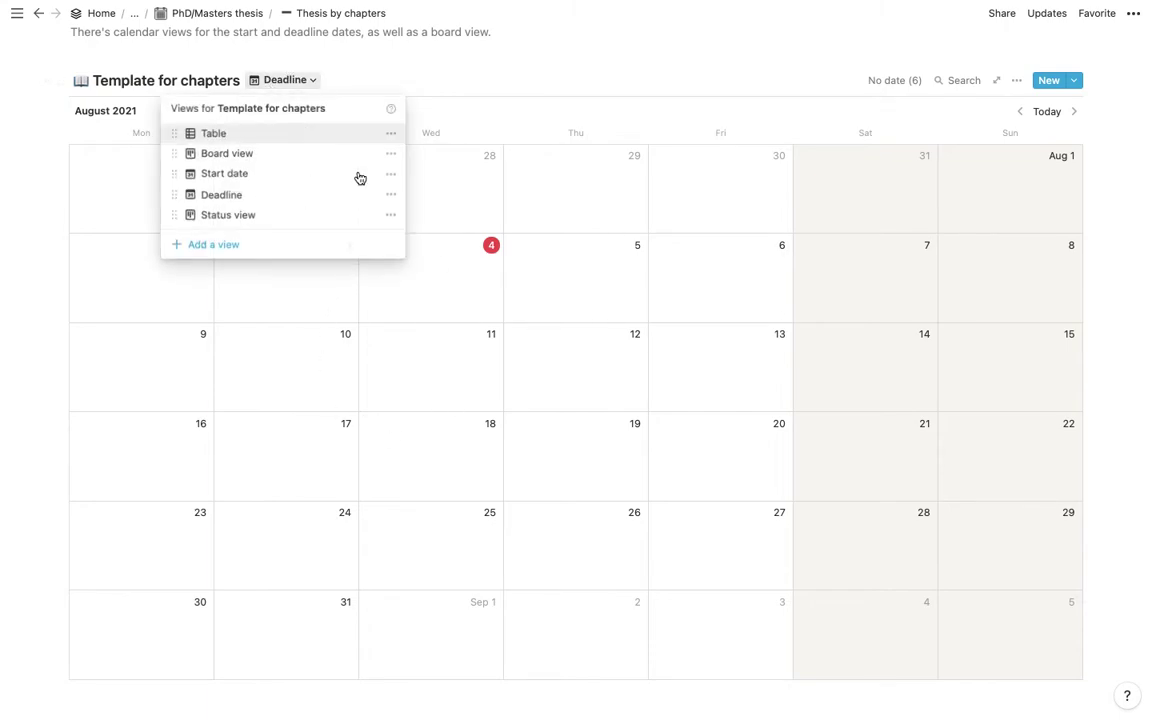
pyautogui.click(219, 215)
# Step: Drag Theoretical Framework through On going into Review, and Introduction/Literature review into Done
pyautogui.scroll(-3, 285, 307)
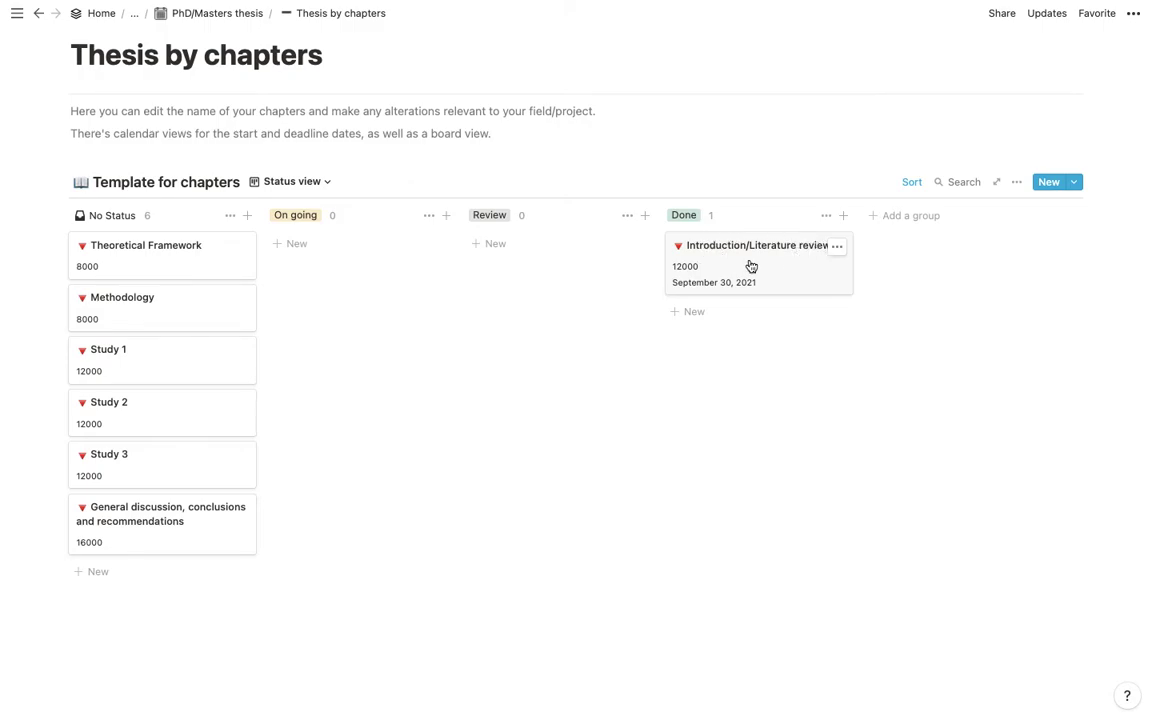
pyautogui.moveTo(692, 272); pyautogui.dragTo(515, 264)
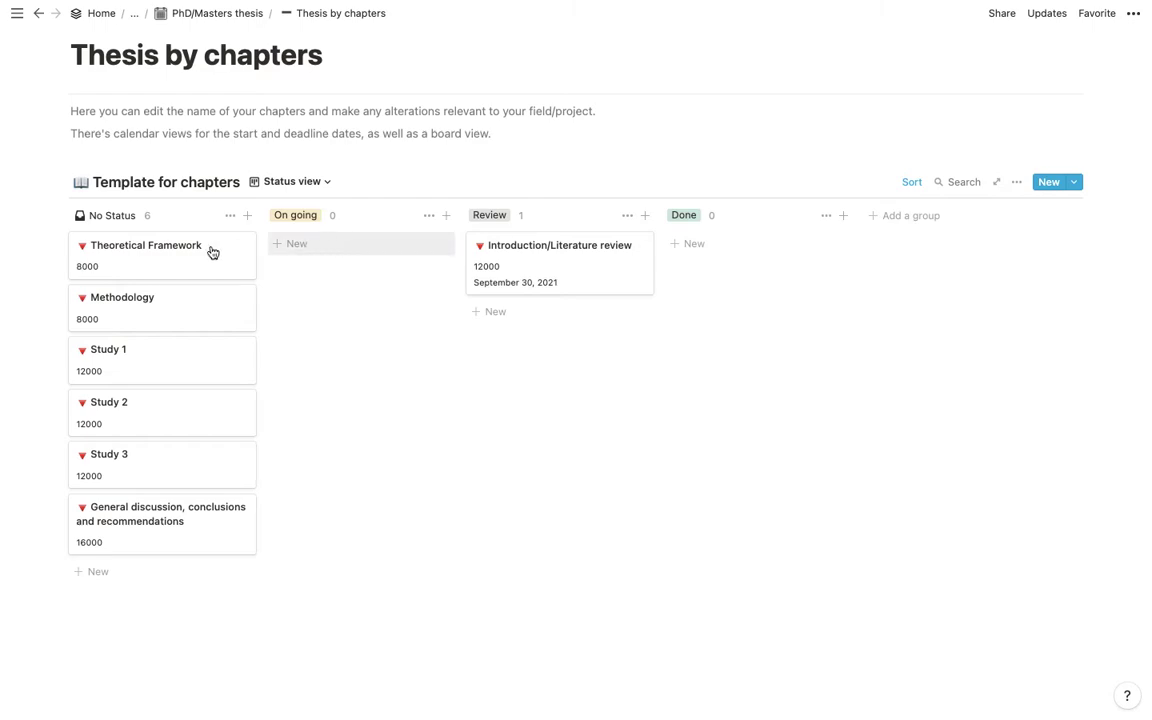
pyautogui.moveTo(143, 256); pyautogui.dragTo(335, 258)
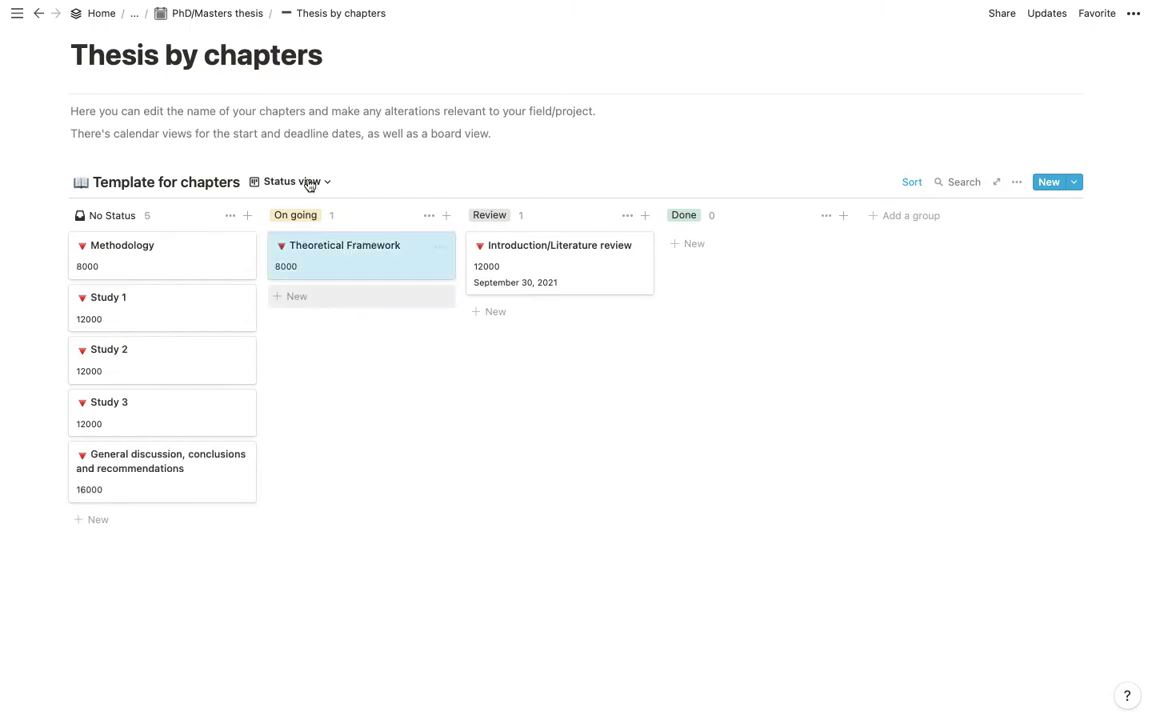
pyautogui.moveTo(530, 258); pyautogui.dragTo(502, 226)
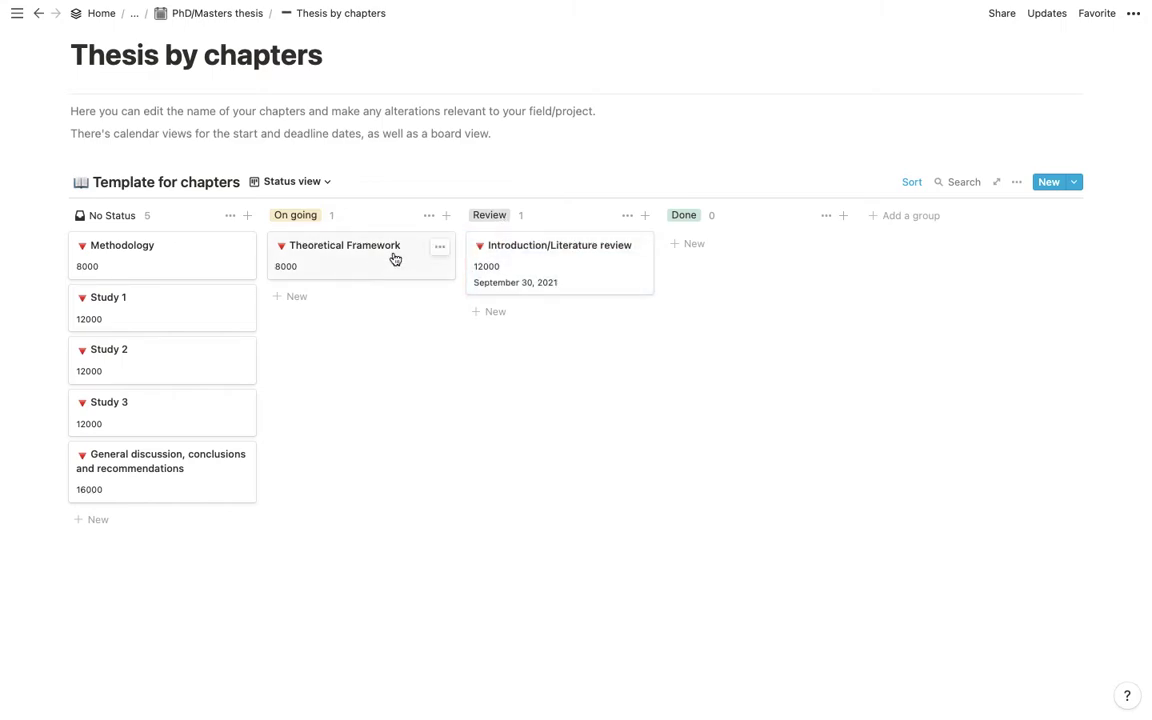
pyautogui.moveTo(395, 259); pyautogui.dragTo(768, 260)
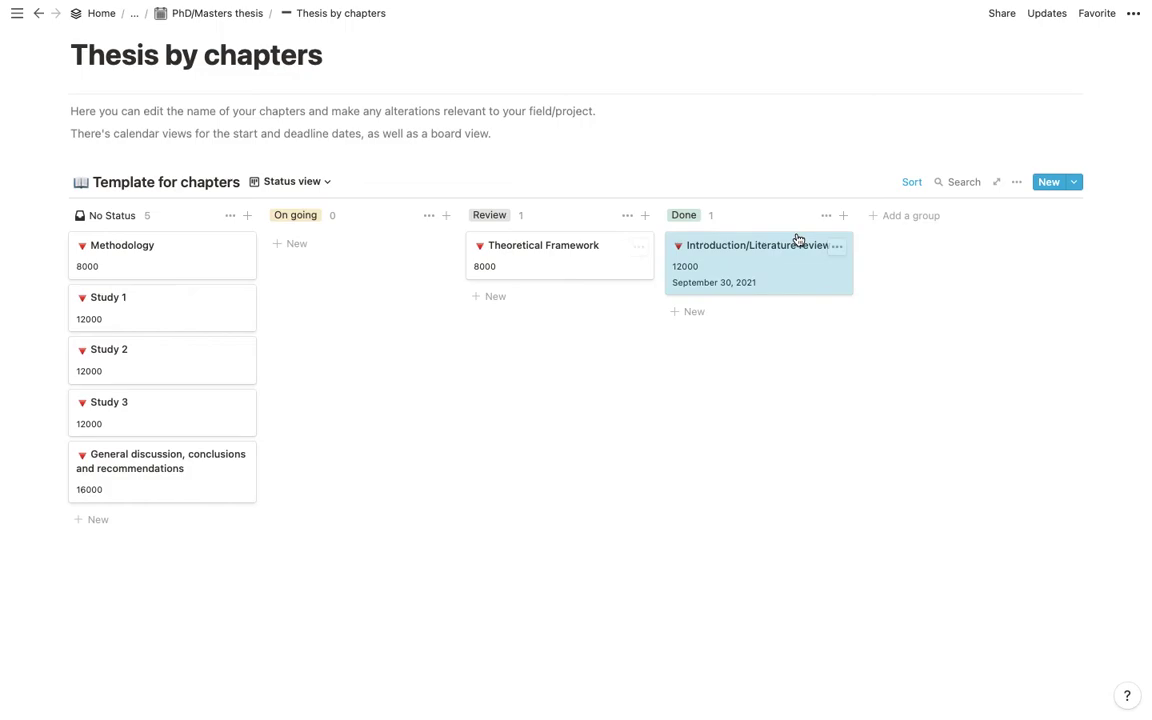
pyautogui.click(638, 478)
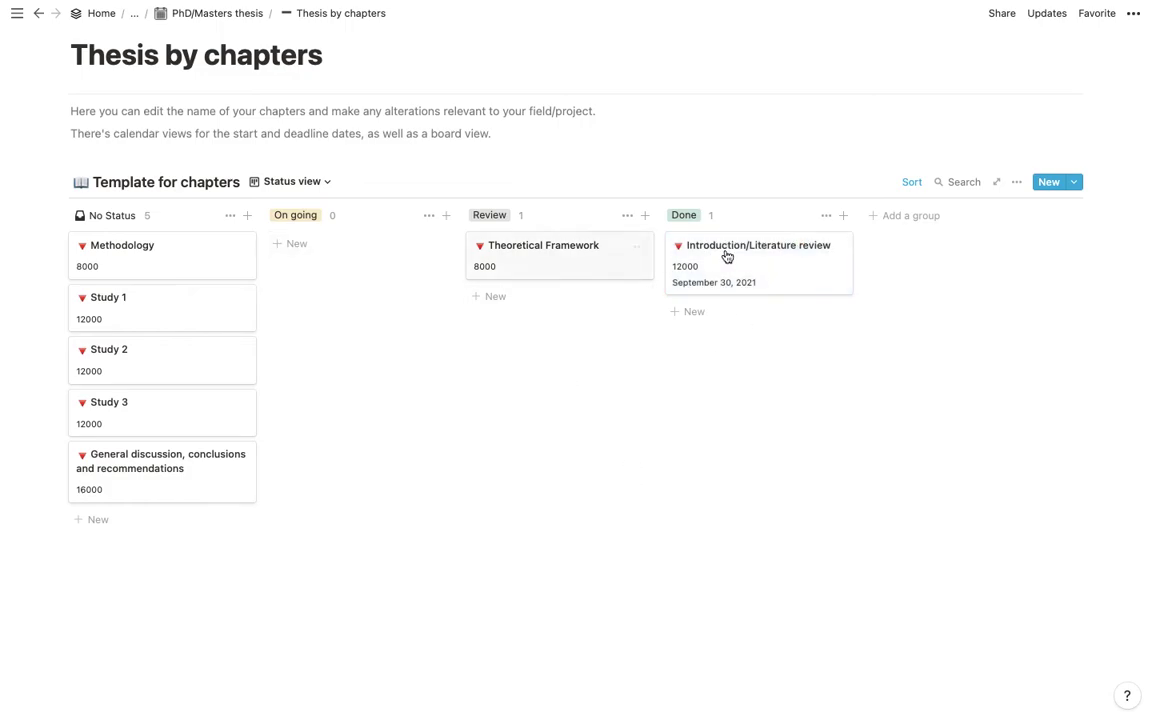
pyautogui.click(284, 182)
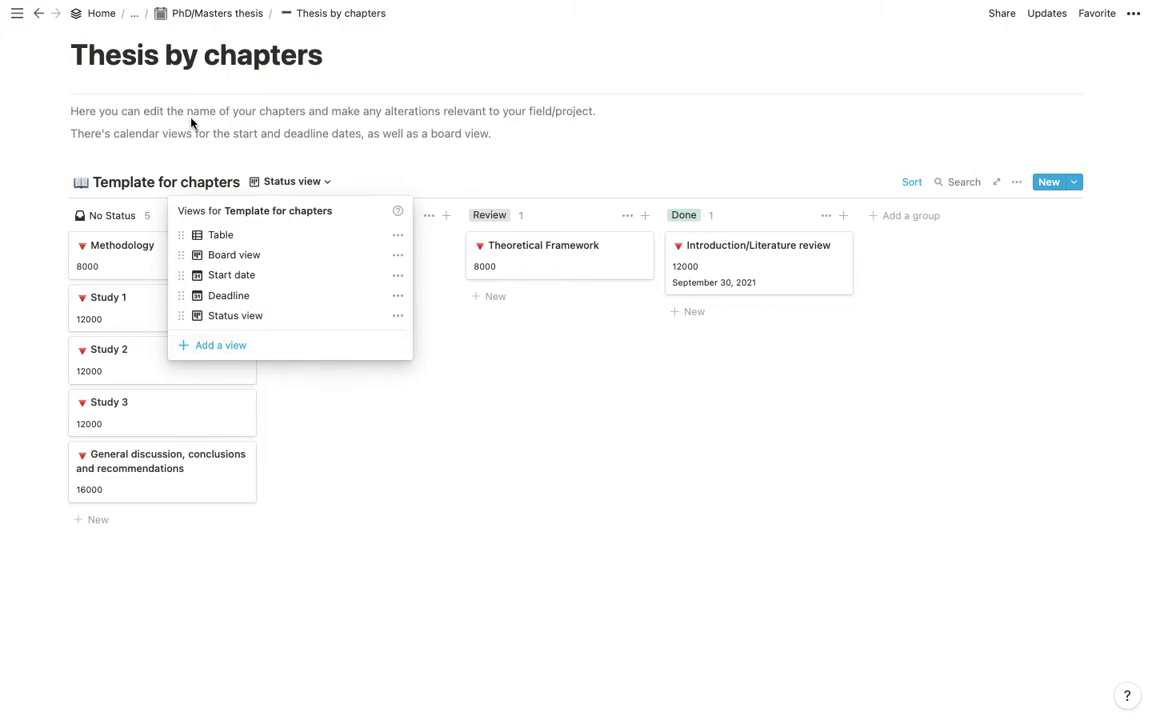
# Step: Switch the chapters database back to Table view and open the 19-row Thesis by subchapters page
pyautogui.click(225, 234)
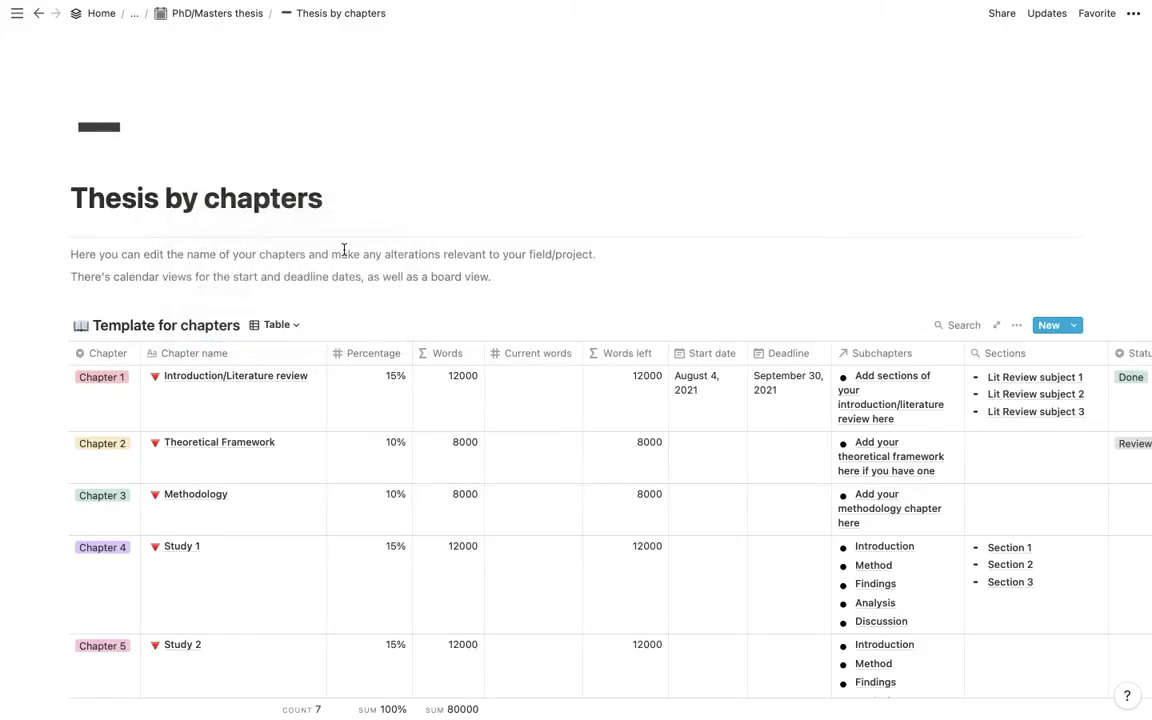
pyautogui.scroll(-4, 338, 431)
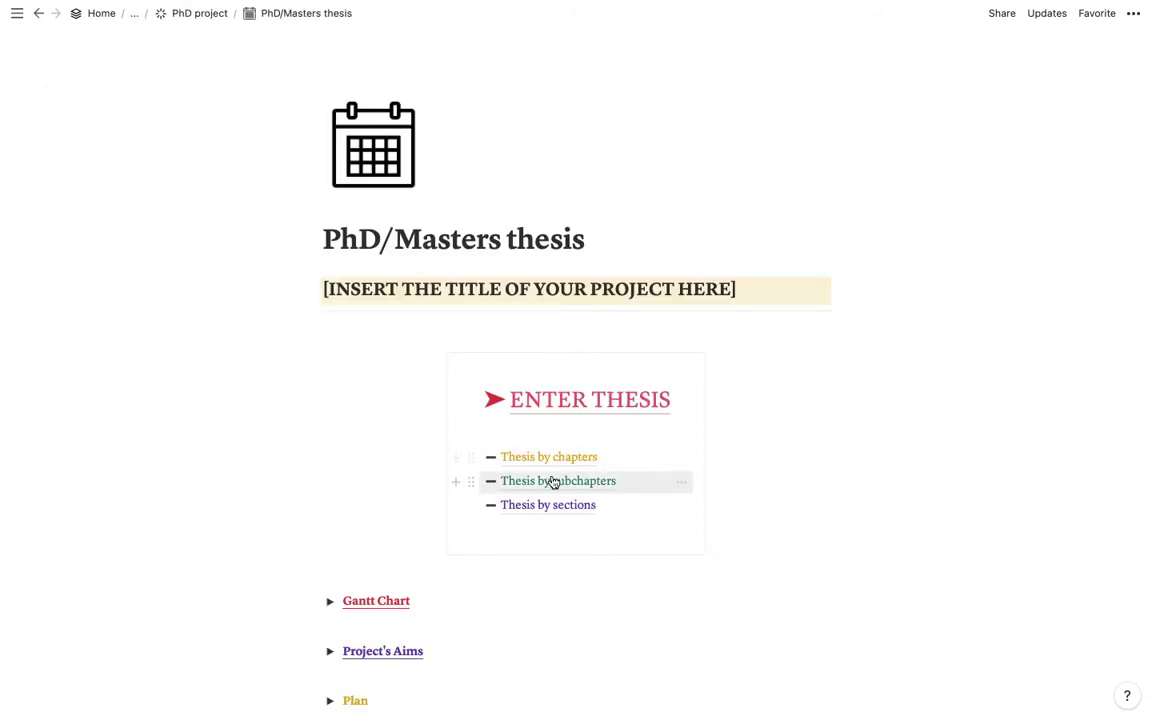
pyautogui.click(553, 482)
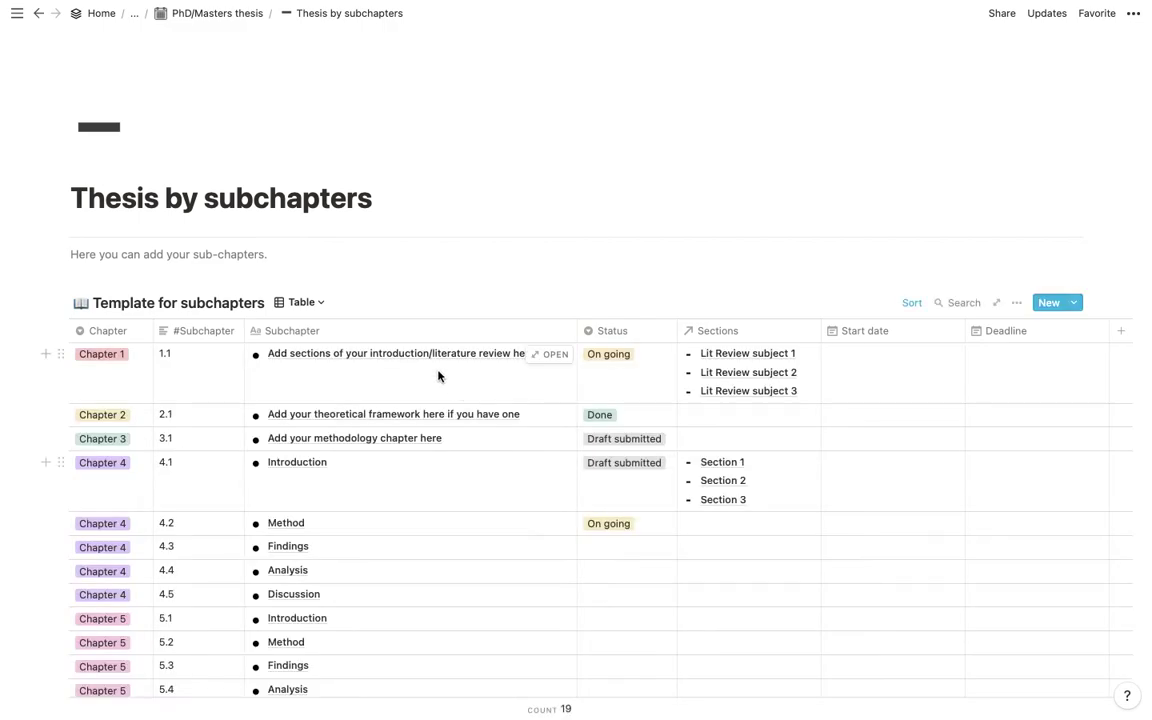
pyautogui.scroll(-5, 438, 376)
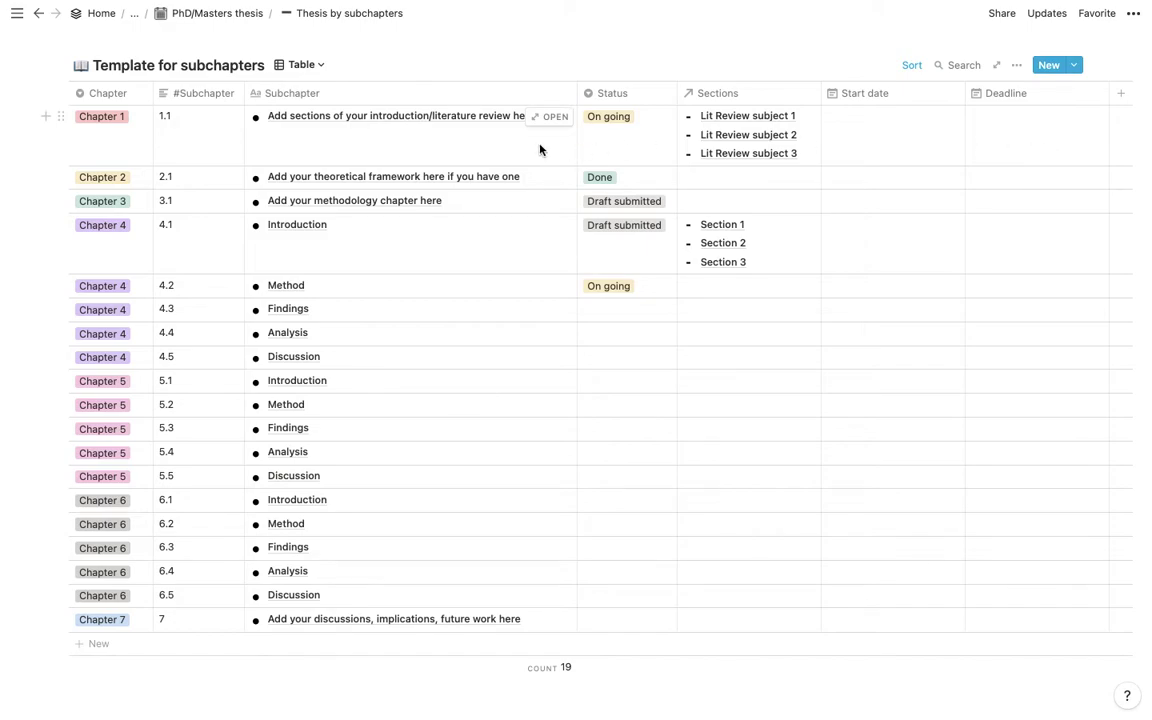
pyautogui.click(300, 65)
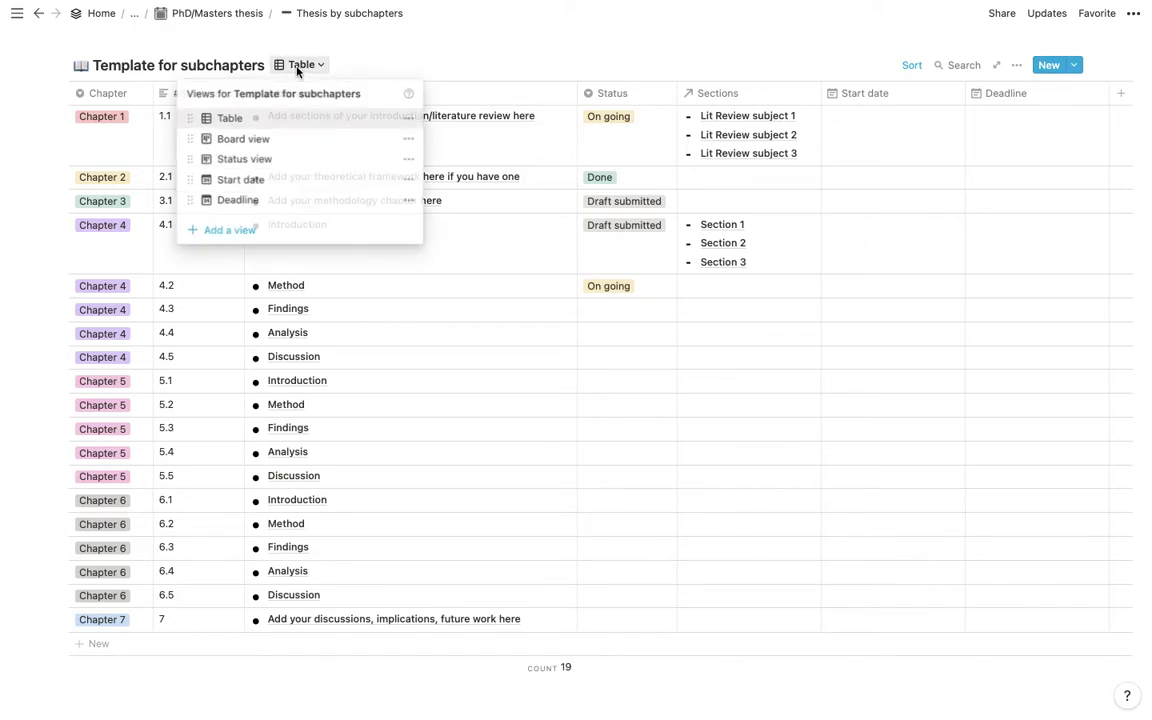
# Step: View the subchapters as a board grouped by chapter, then grouped by status
pyautogui.click(265, 138)
pyautogui.scroll(-2, 264, 137)
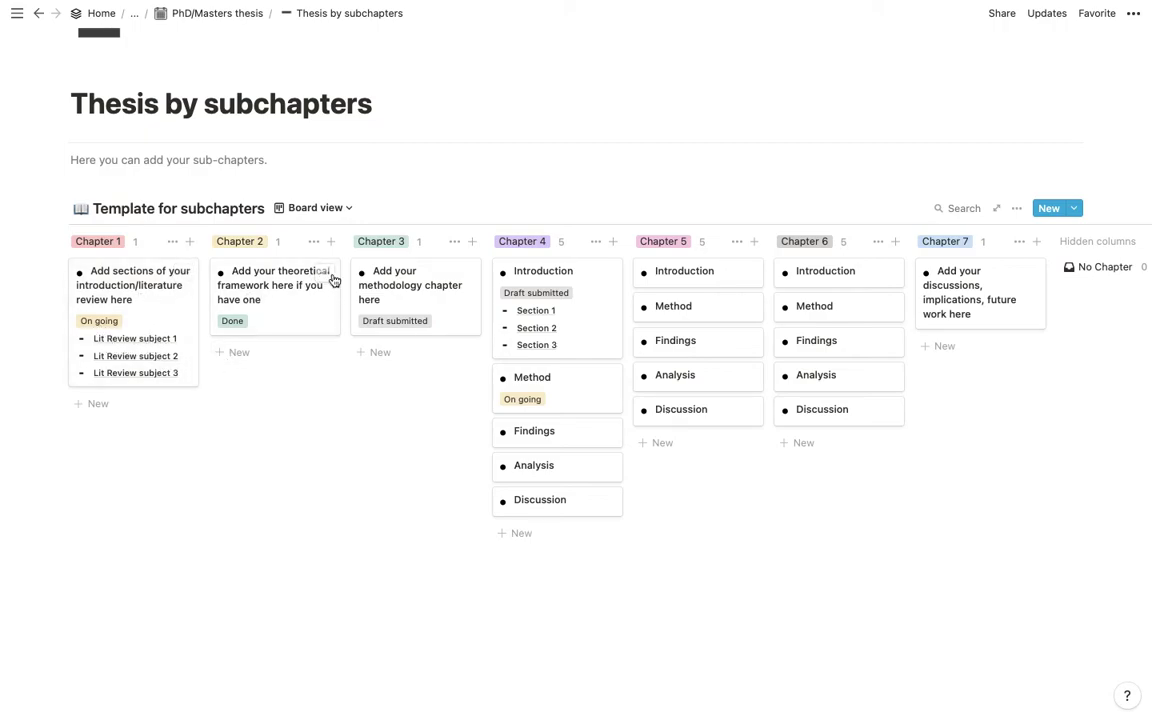
pyautogui.click(306, 207)
pyautogui.click(278, 303)
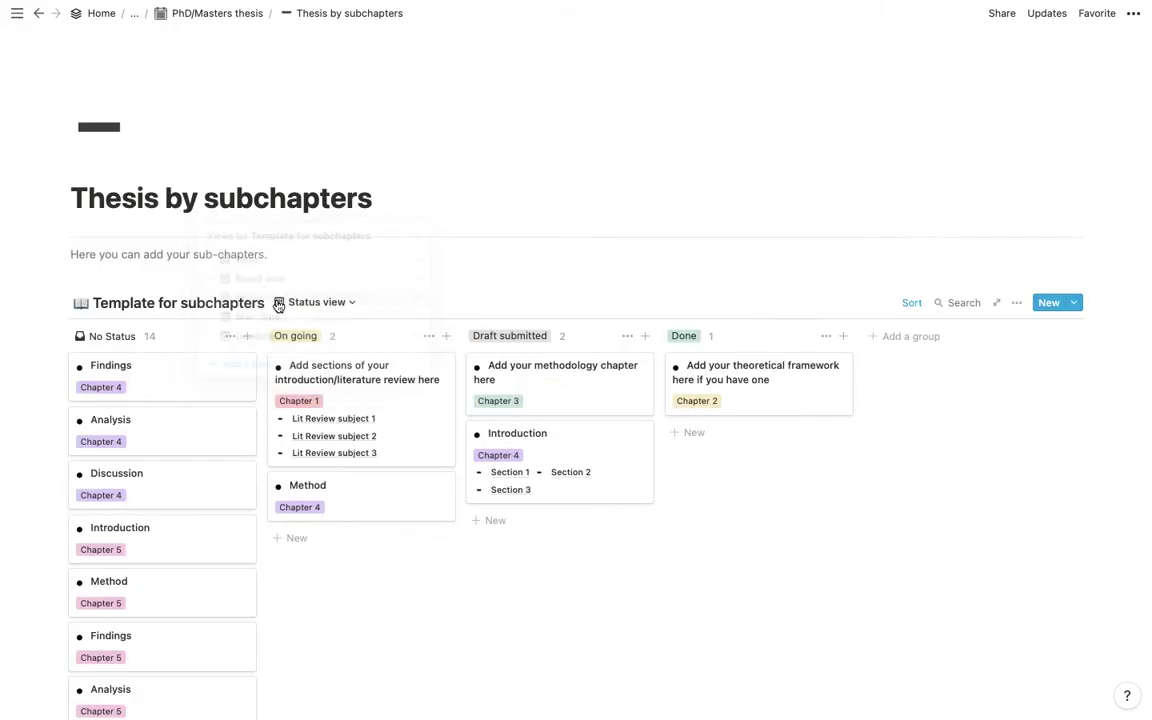
pyautogui.scroll(-5, 278, 305)
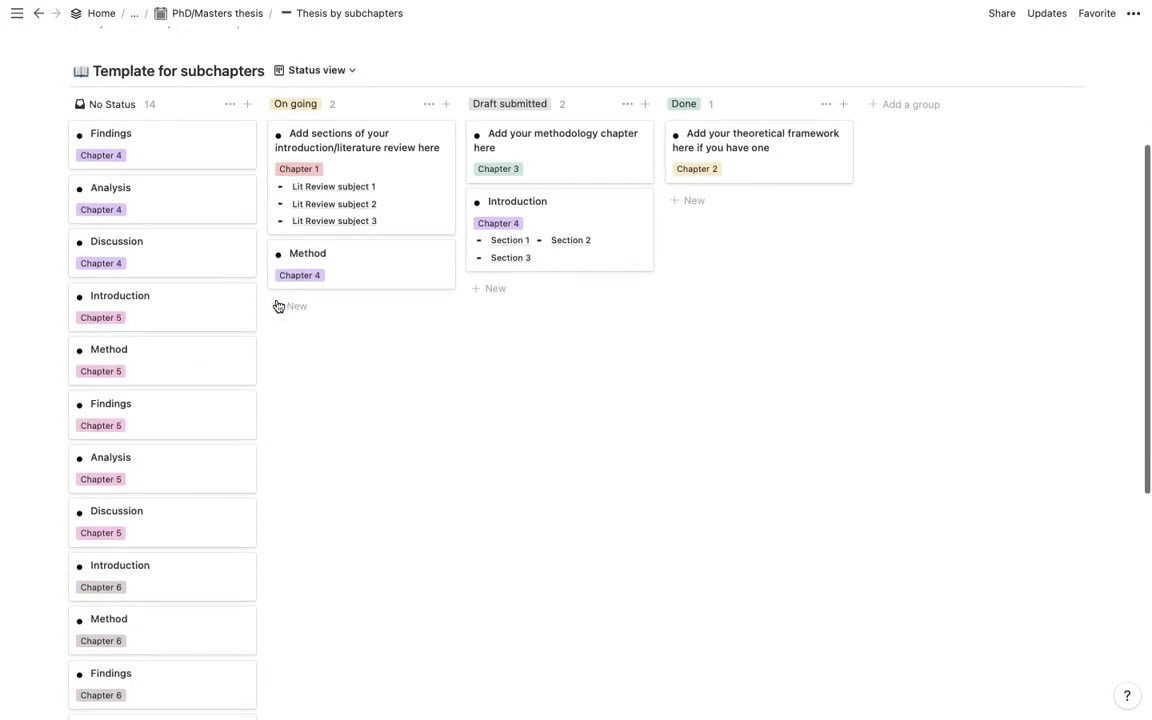
pyautogui.scroll(-1, 278, 305)
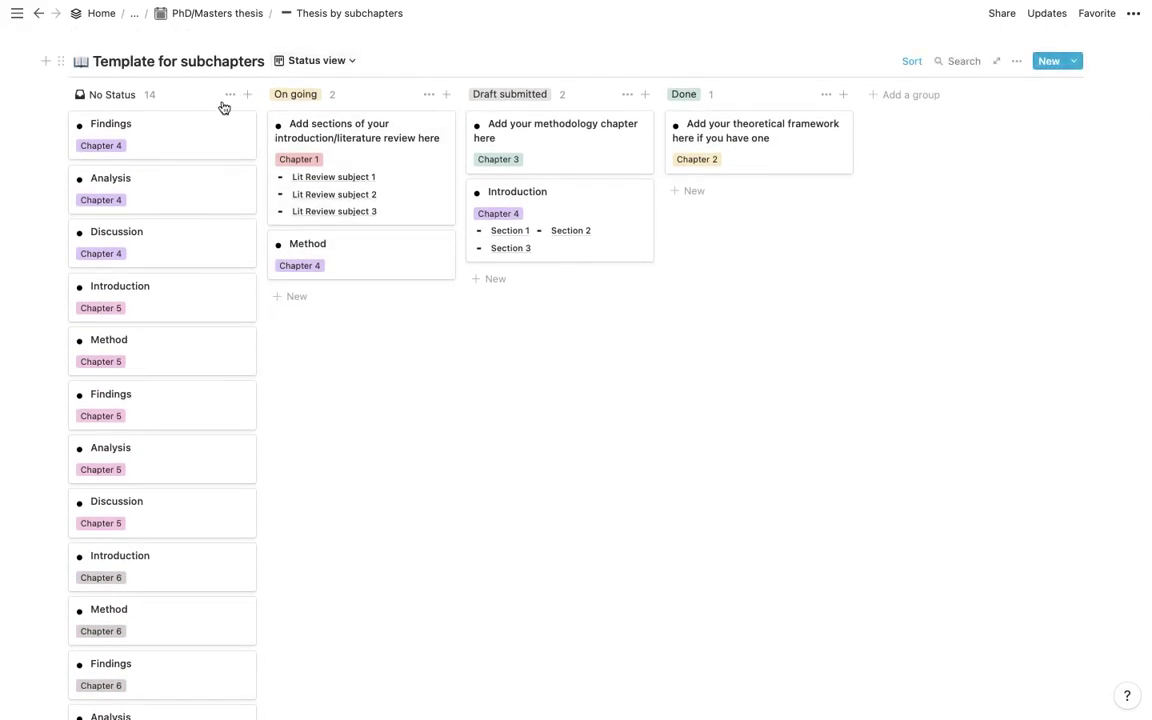
pyautogui.scroll(-3, 131, 510)
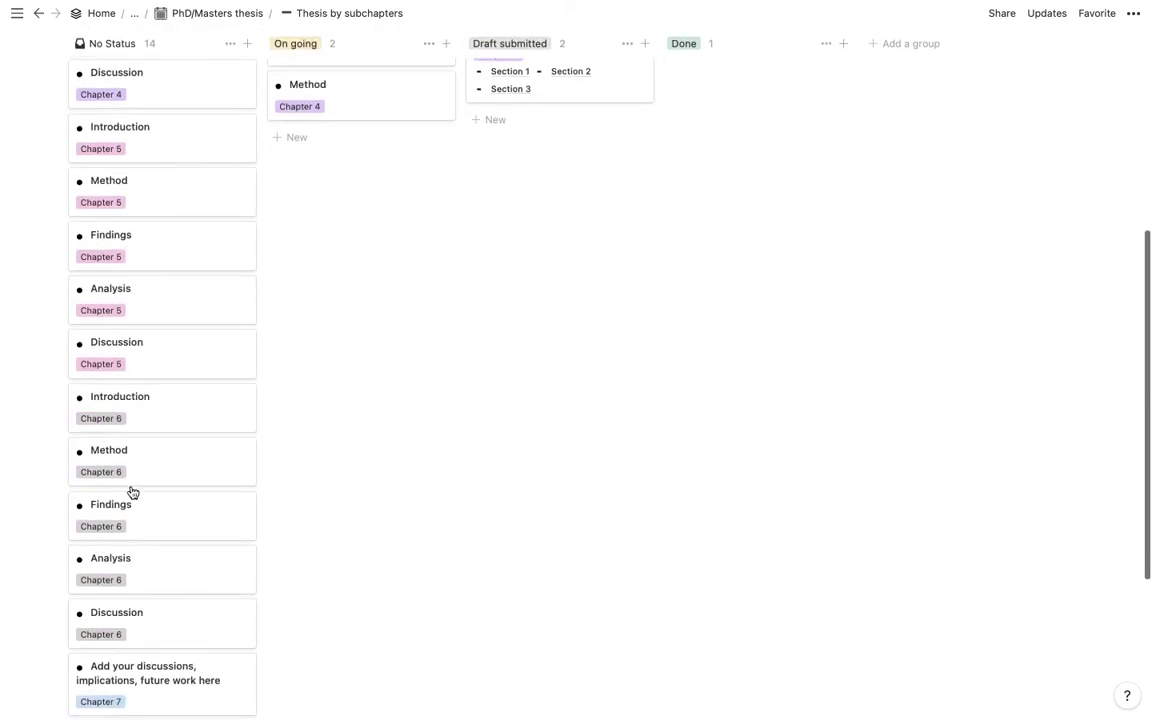
pyautogui.scroll(-4, 146, 325)
pyautogui.scroll(10, 146, 325)
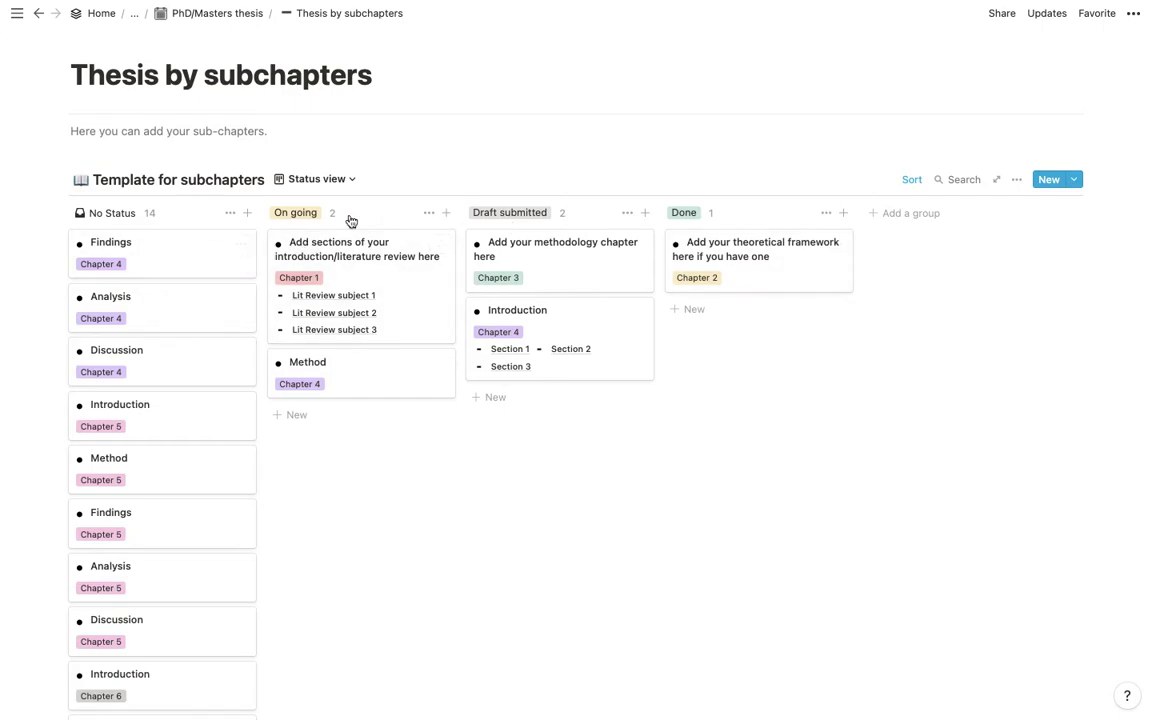
# Step: Rename the 'Draft submitted' status group to 'Draft Submitted'
pyautogui.click(504, 213)
pyautogui.moveTo(504, 213); pyautogui.dragTo(557, 212)
pyautogui.write('Submitted')
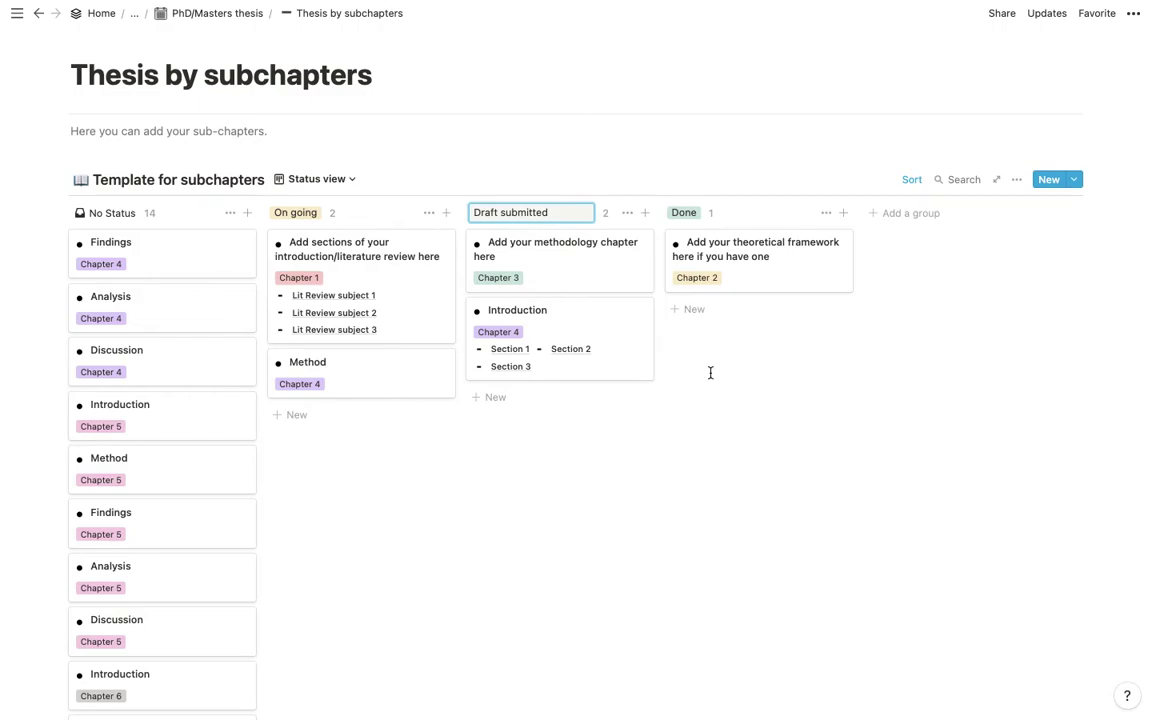
pyautogui.press('Return')
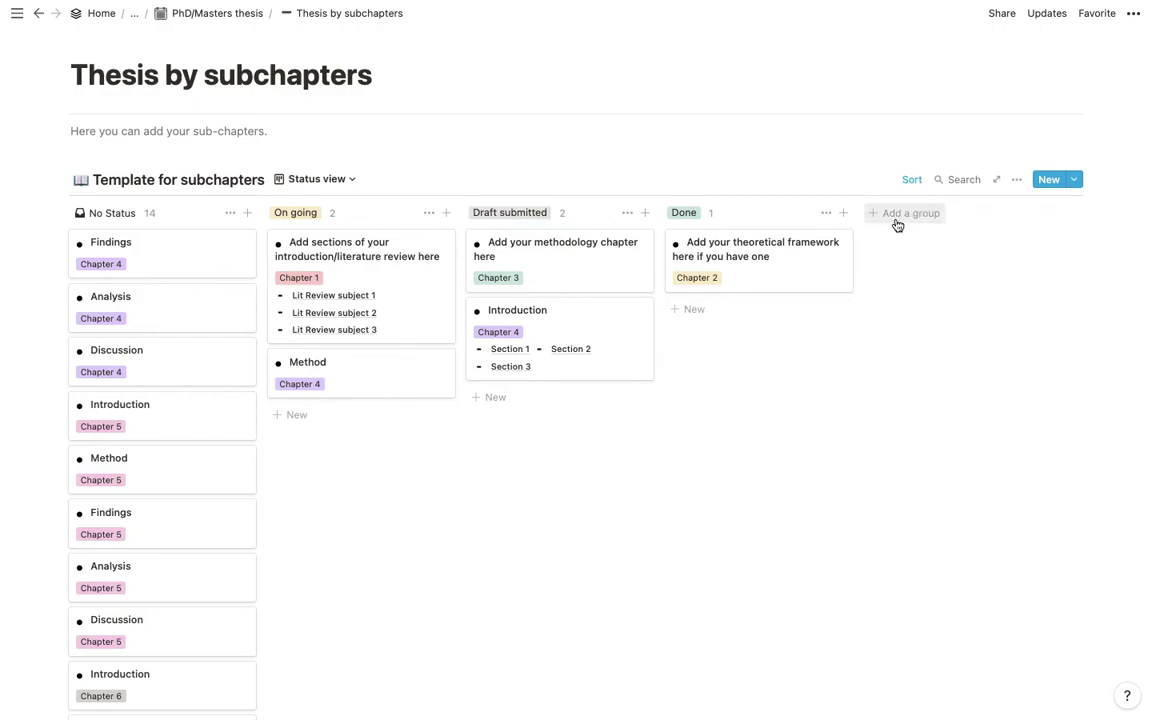
pyautogui.scroll(-1, 700, 408)
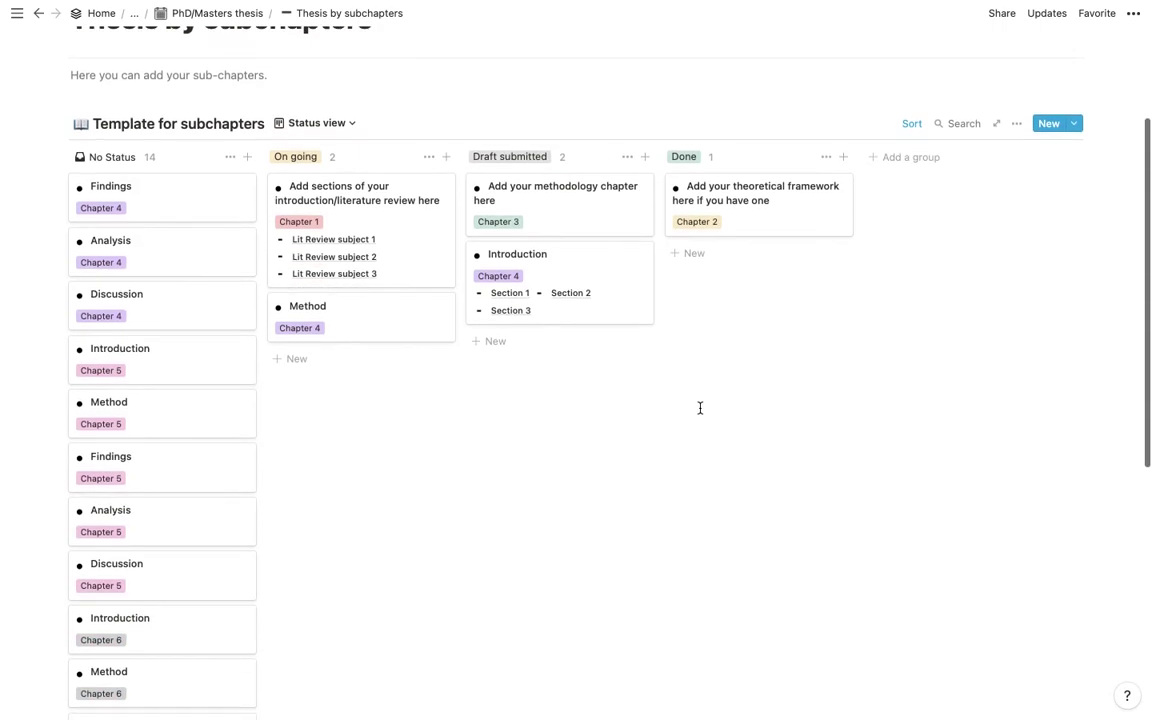
# Step: Show the subchapters on the Start date calendar, then on the Deadline calendar
pyautogui.click(308, 122)
pyautogui.click(286, 238)
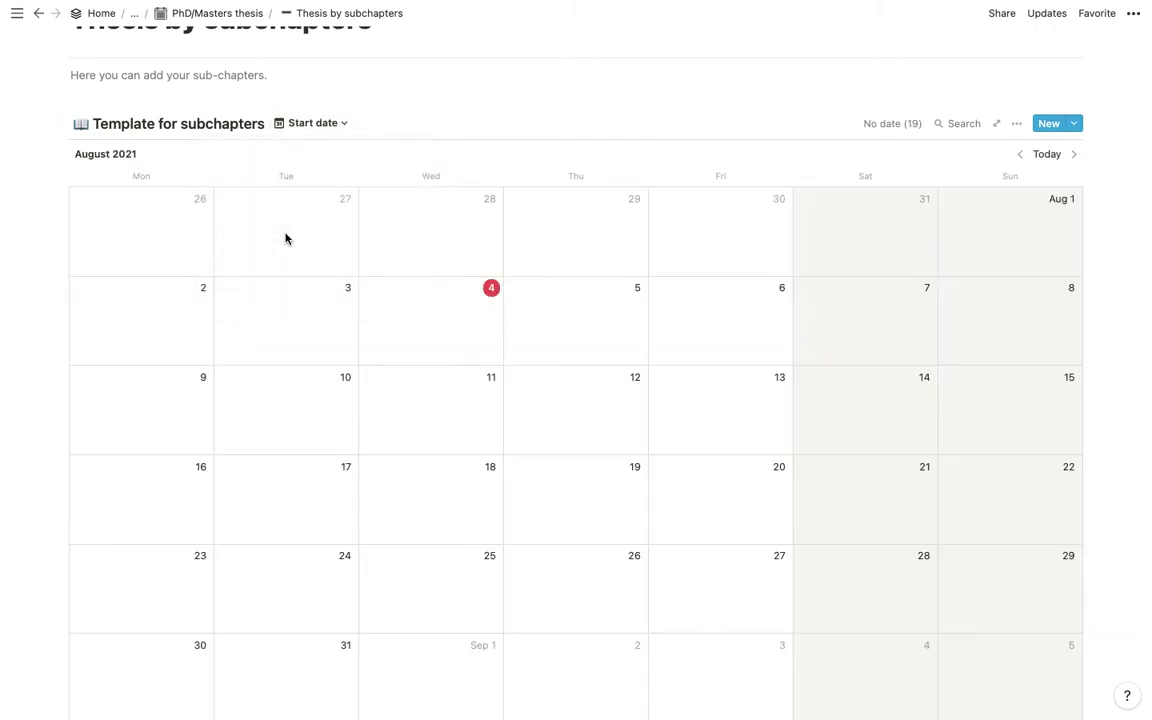
pyautogui.click(312, 122)
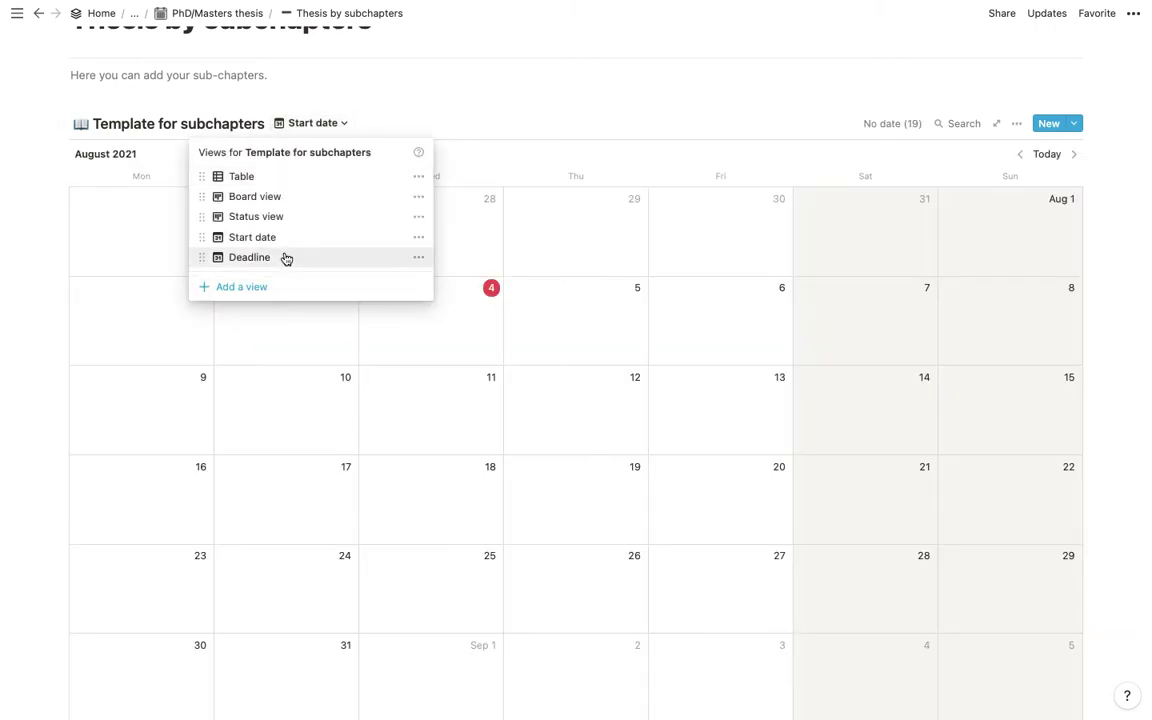
pyautogui.click(284, 257)
pyautogui.click(312, 123)
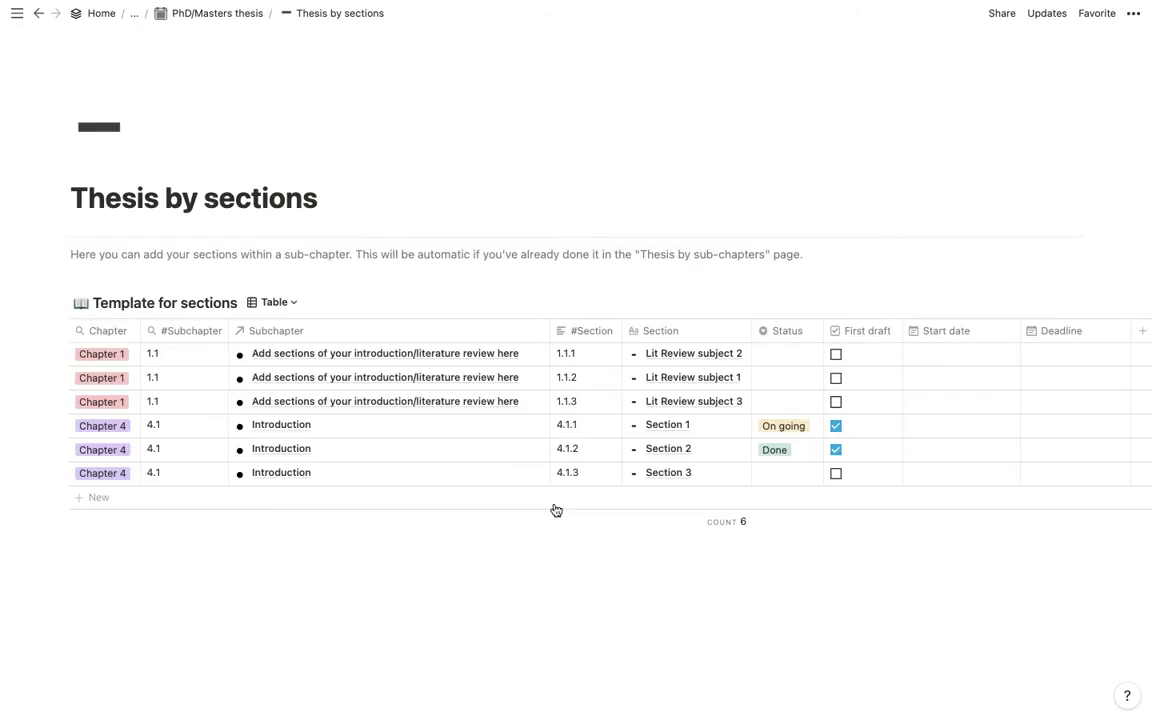
pyautogui.scroll(-1, 435, 352)
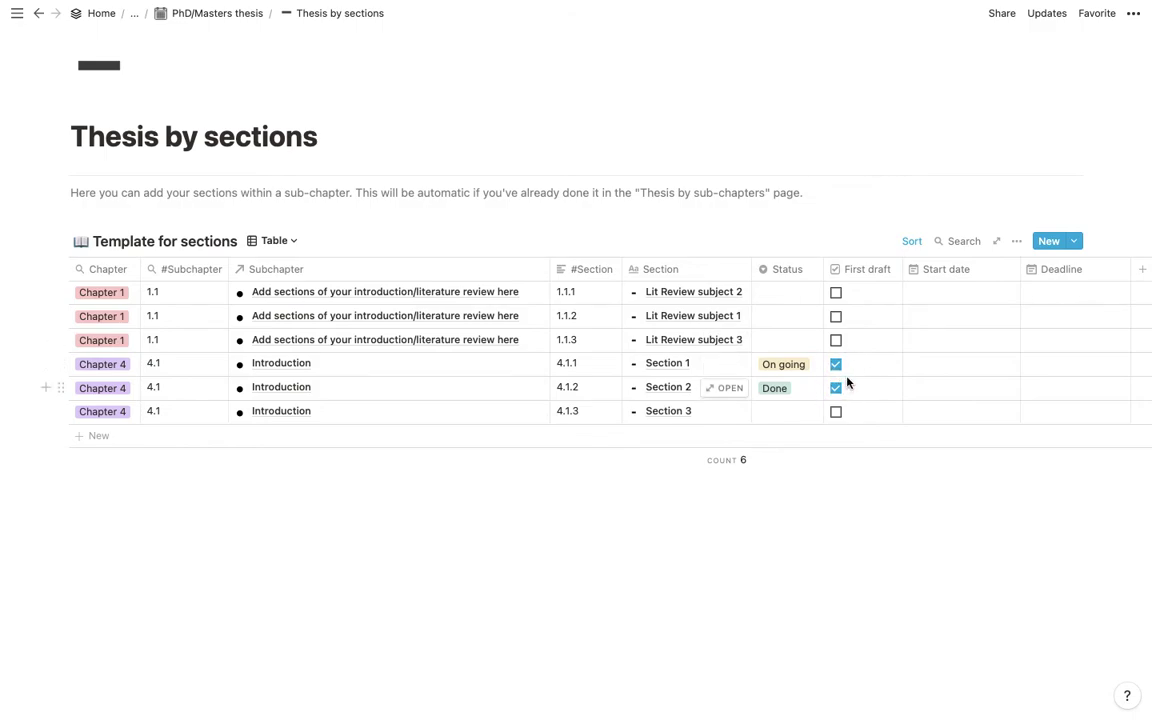
pyautogui.hscroll(2, 847, 383)
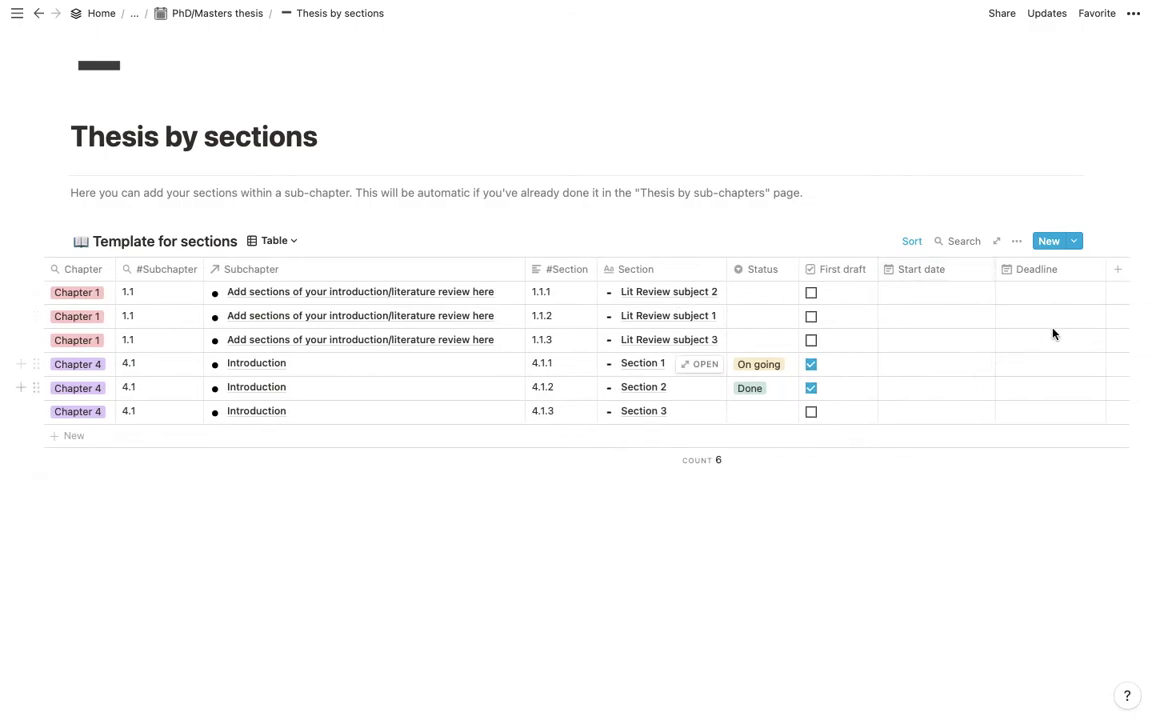
pyautogui.hscroll(-2, 1060, 329)
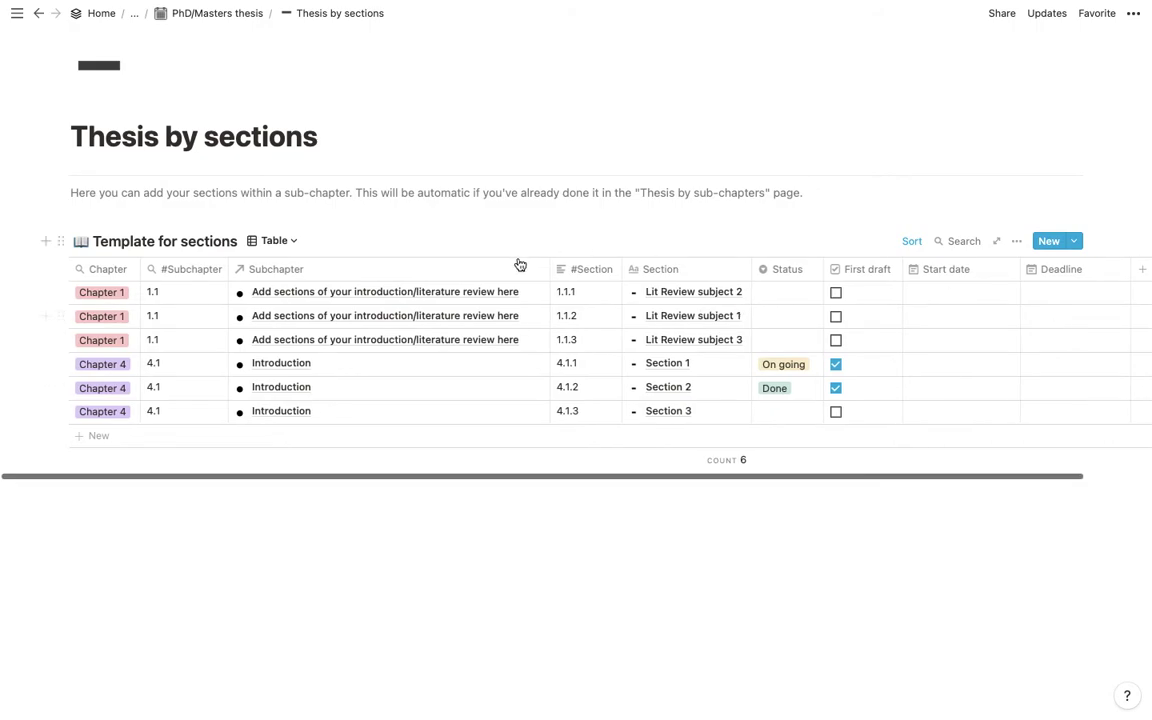
pyautogui.click(279, 242)
# Step: Show the sections as a status board, then as the Start date calendar
pyautogui.click(218, 316)
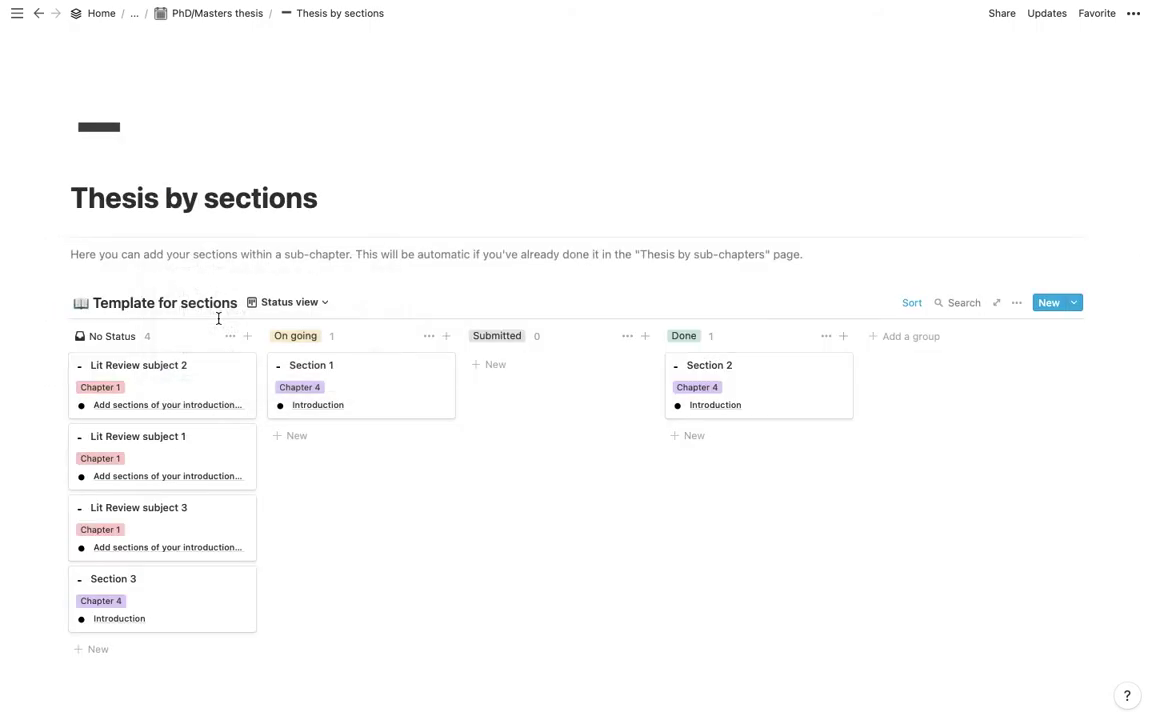
pyautogui.click(272, 302)
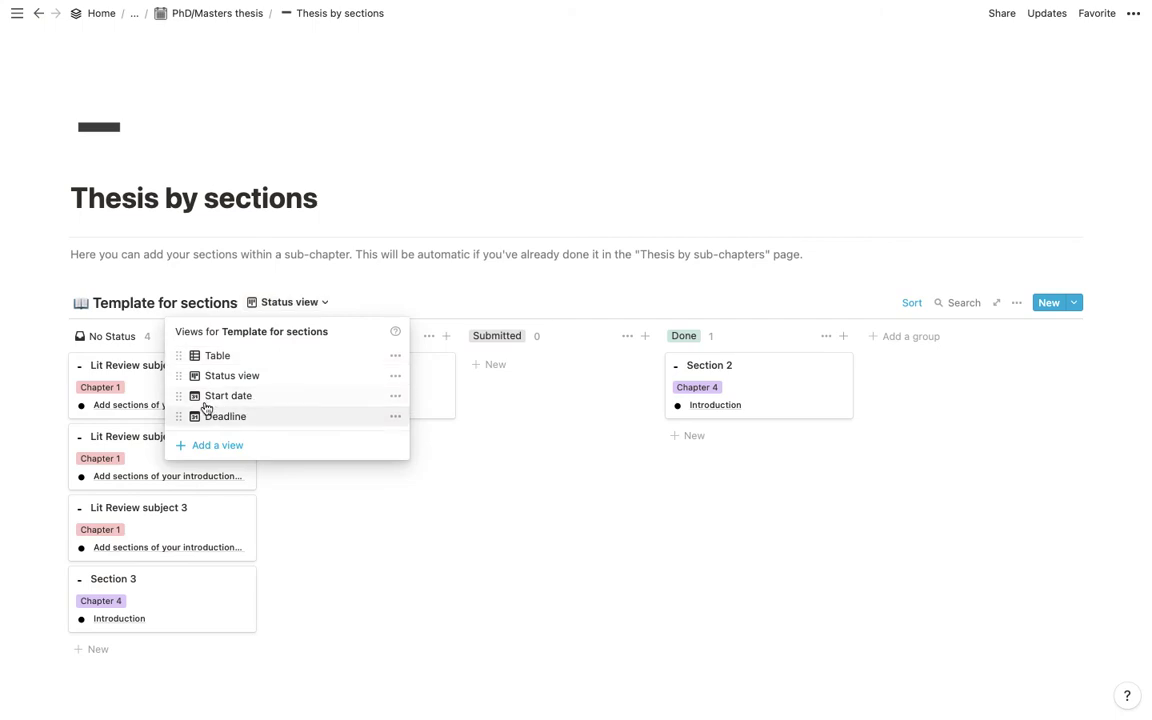
pyautogui.click(230, 397)
pyautogui.click(288, 302)
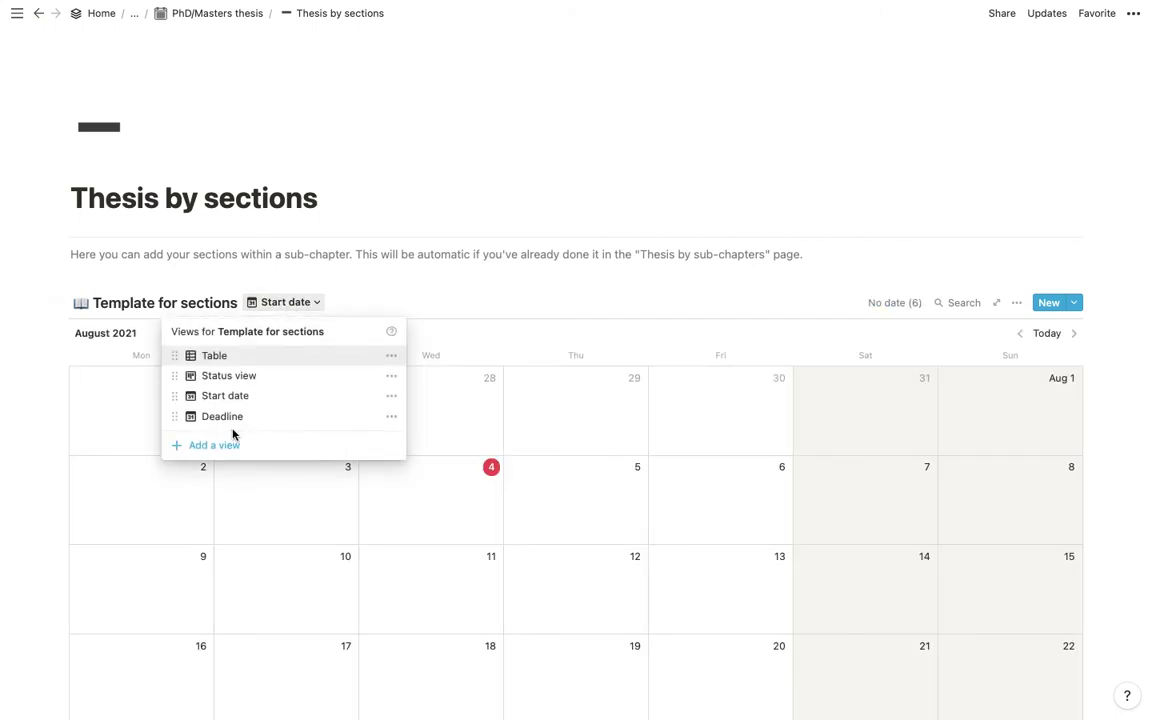
pyautogui.click(305, 125)
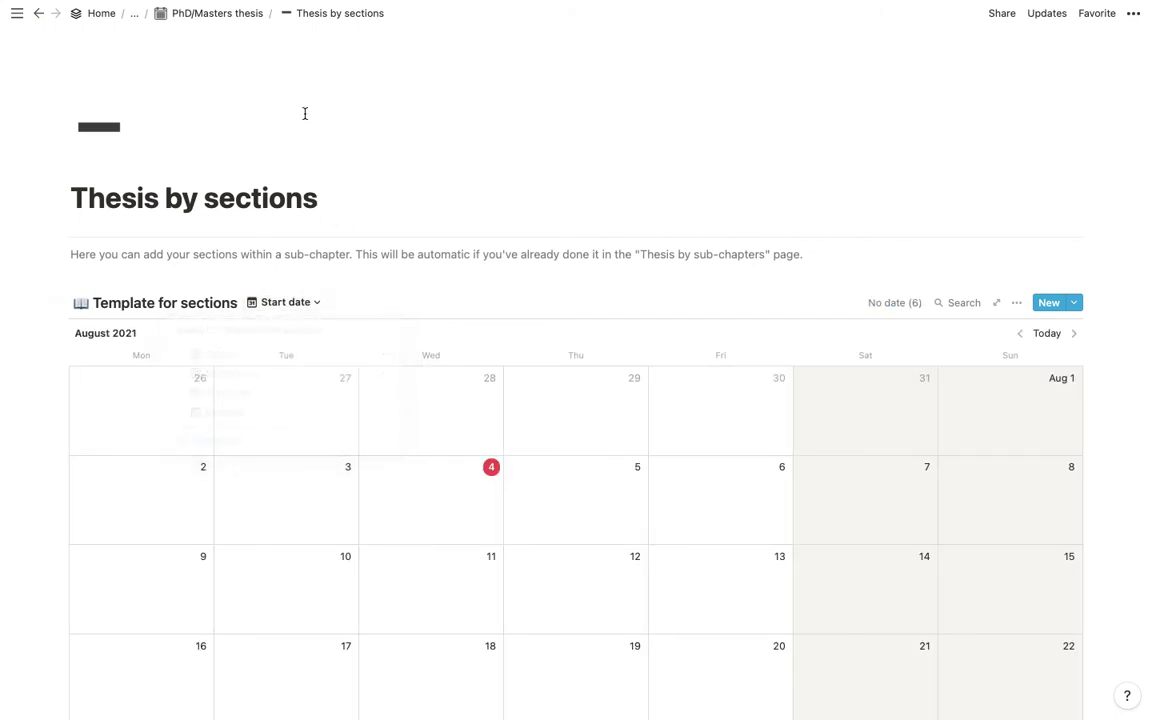
# Step: Return to the PhD/Masters thesis page and open the Thesis overview page
pyautogui.click(231, 13)
pyautogui.scroll(-2, 285, 203)
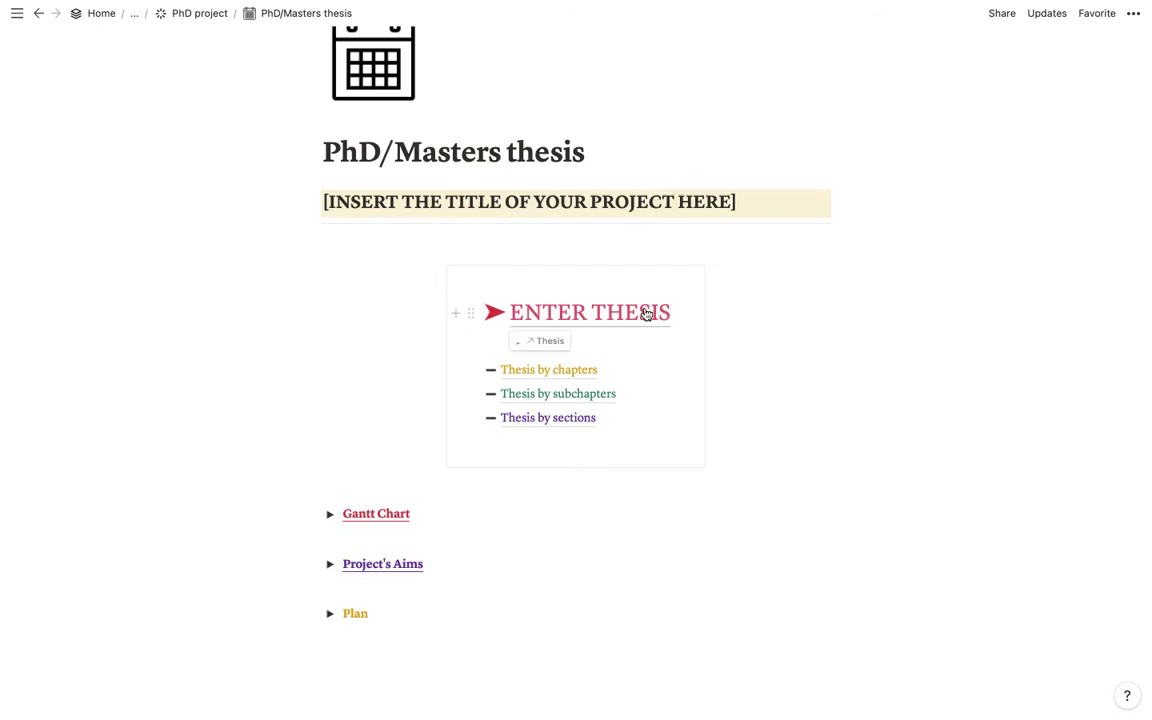
pyautogui.click(580, 317)
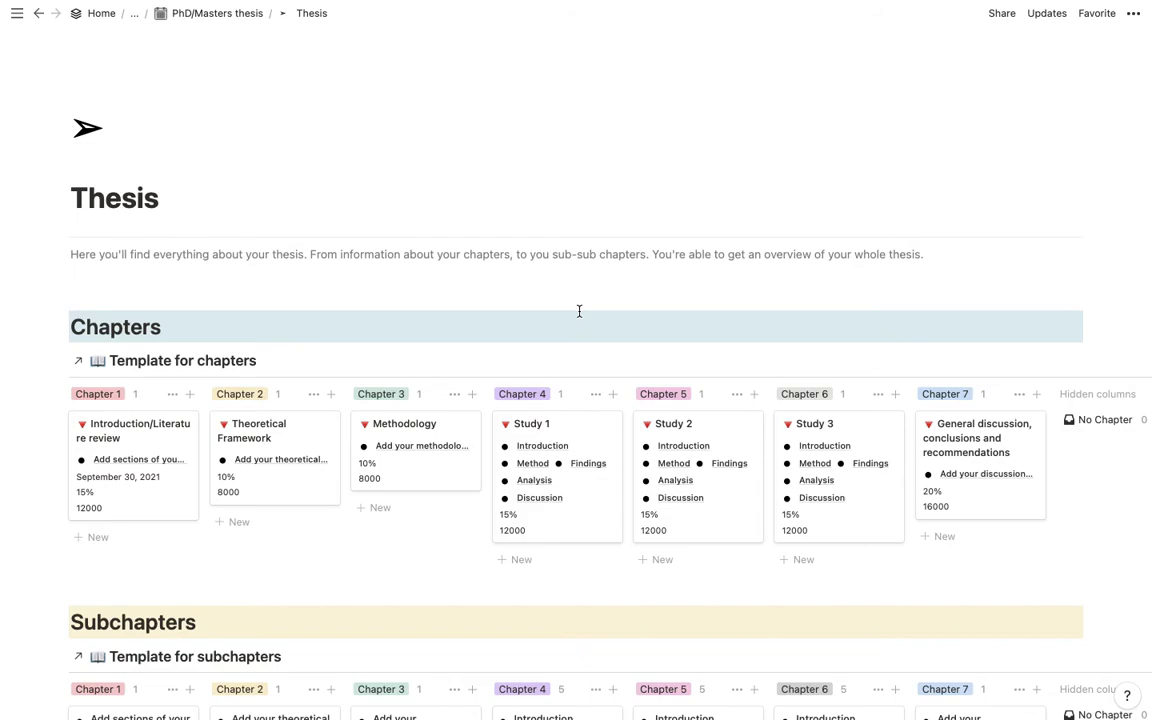
pyautogui.scroll(-5, 579, 311)
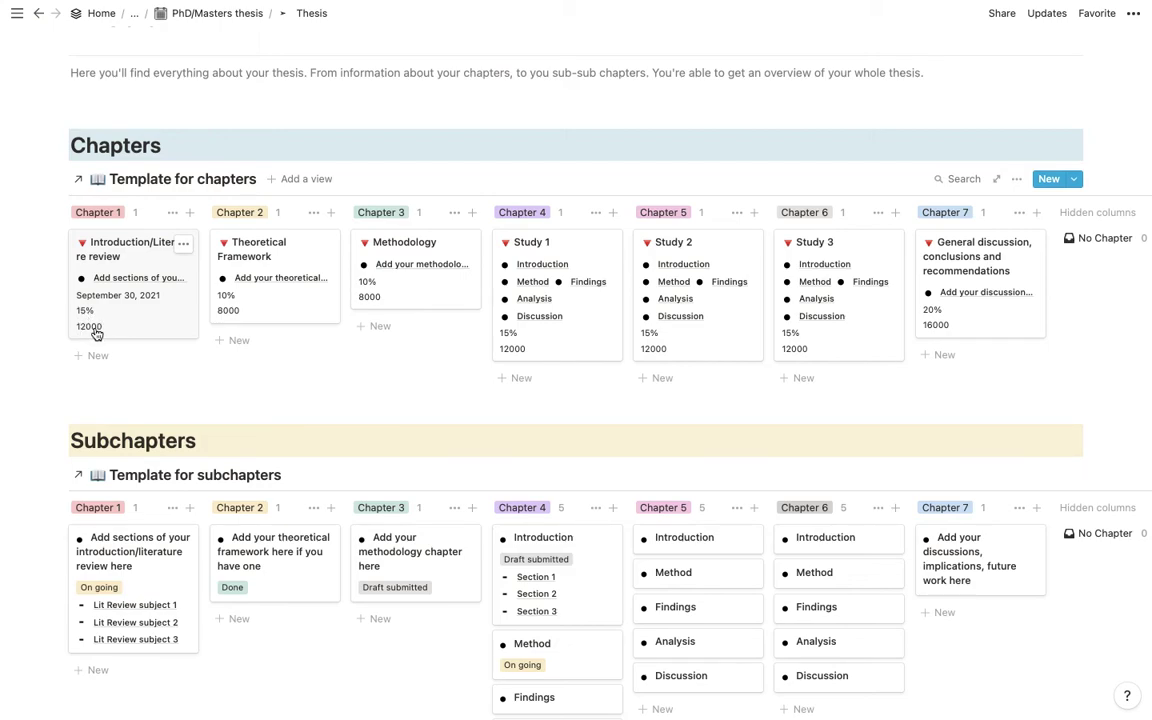
pyautogui.scroll(-3, 160, 300)
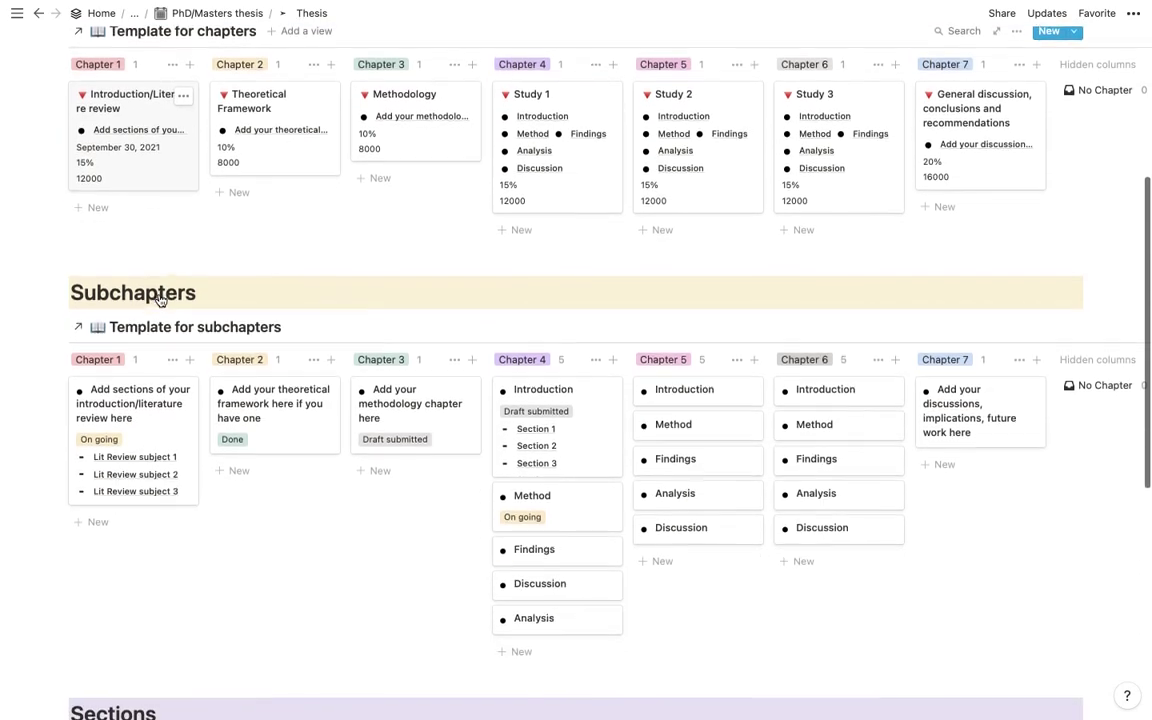
pyautogui.scroll(2, 160, 300)
pyautogui.scroll(-2, 160, 300)
pyautogui.scroll(-2, 160, 300)
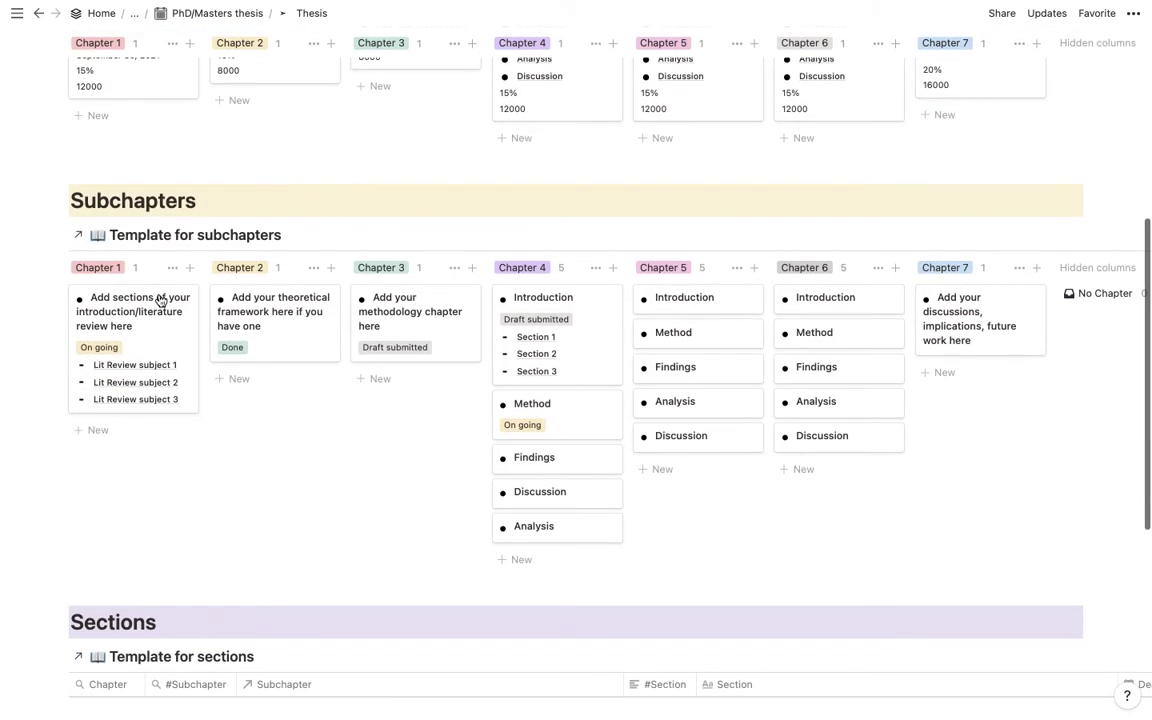
pyautogui.scroll(-1, 160, 270)
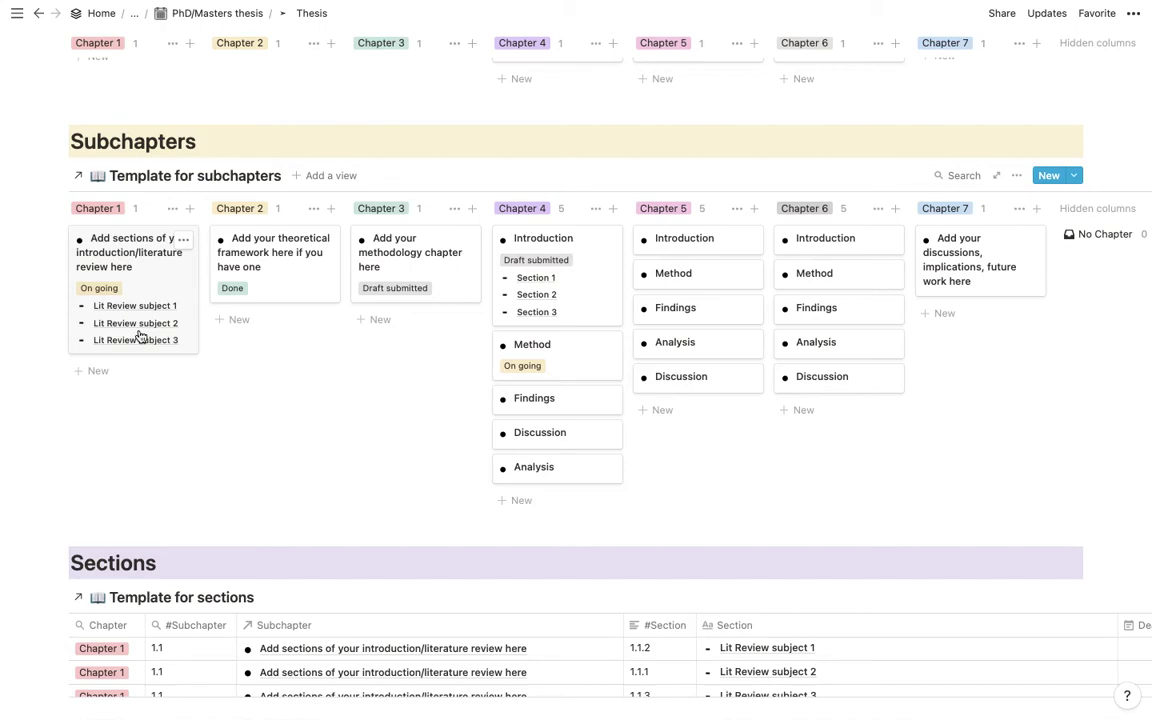
pyautogui.scroll(-5, 140, 335)
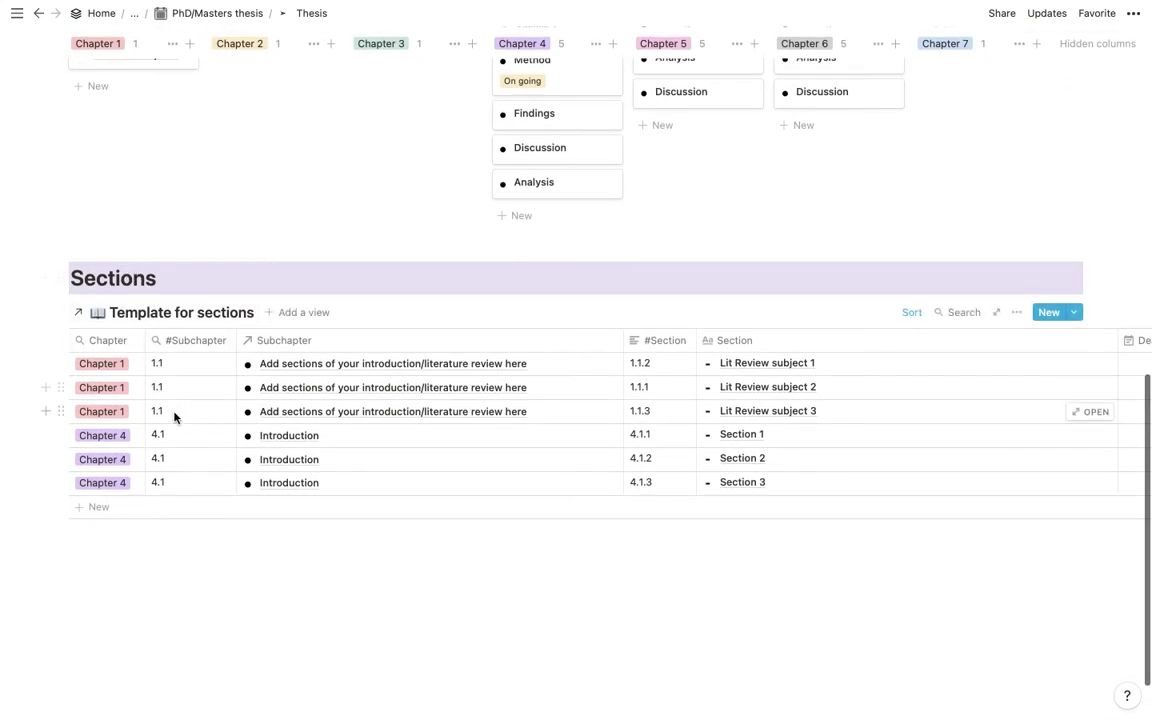
# Step: Drag the Section and First draft column borders left to narrow both Sections table columns
pyautogui.scroll(-1, 174, 417)
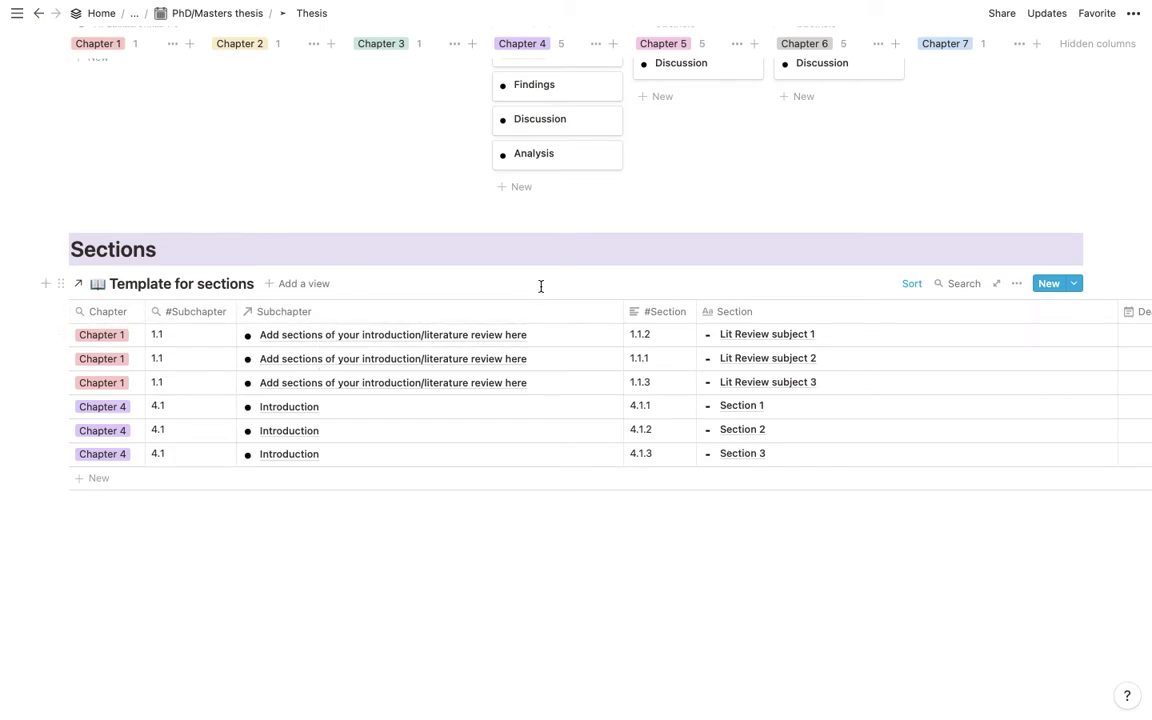
pyautogui.hscroll(4, 1030, 355)
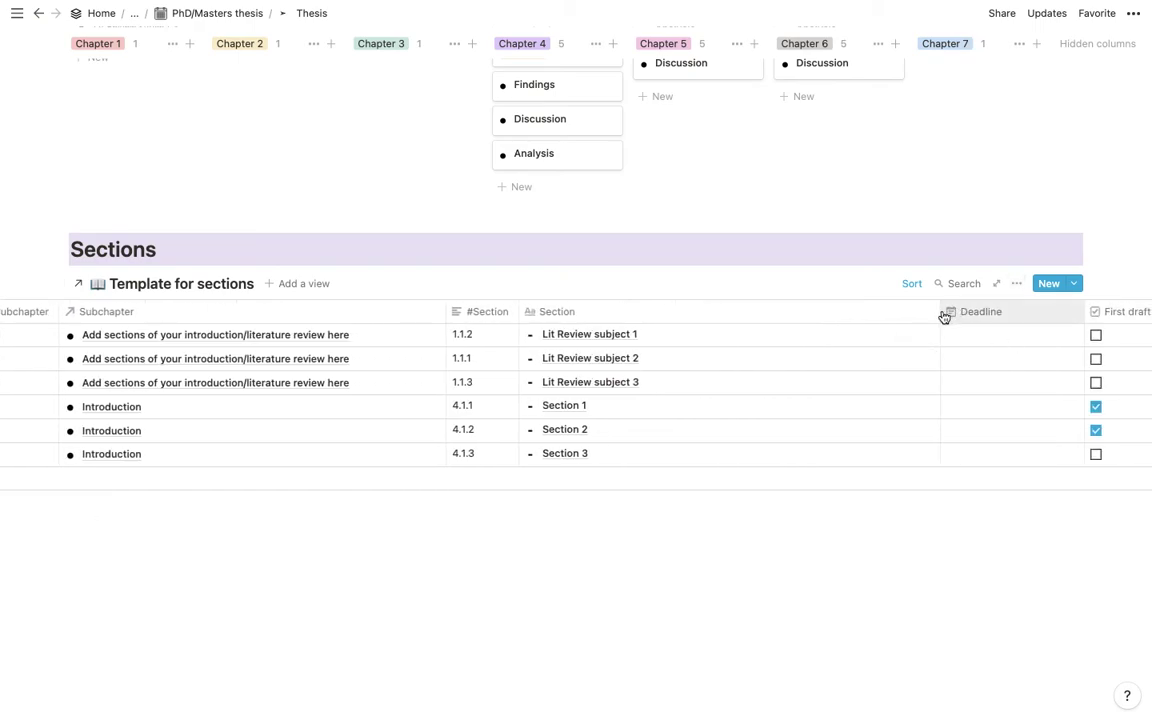
pyautogui.moveTo(938, 311); pyautogui.dragTo(853, 333)
pyautogui.hscroll(4, 1018, 342)
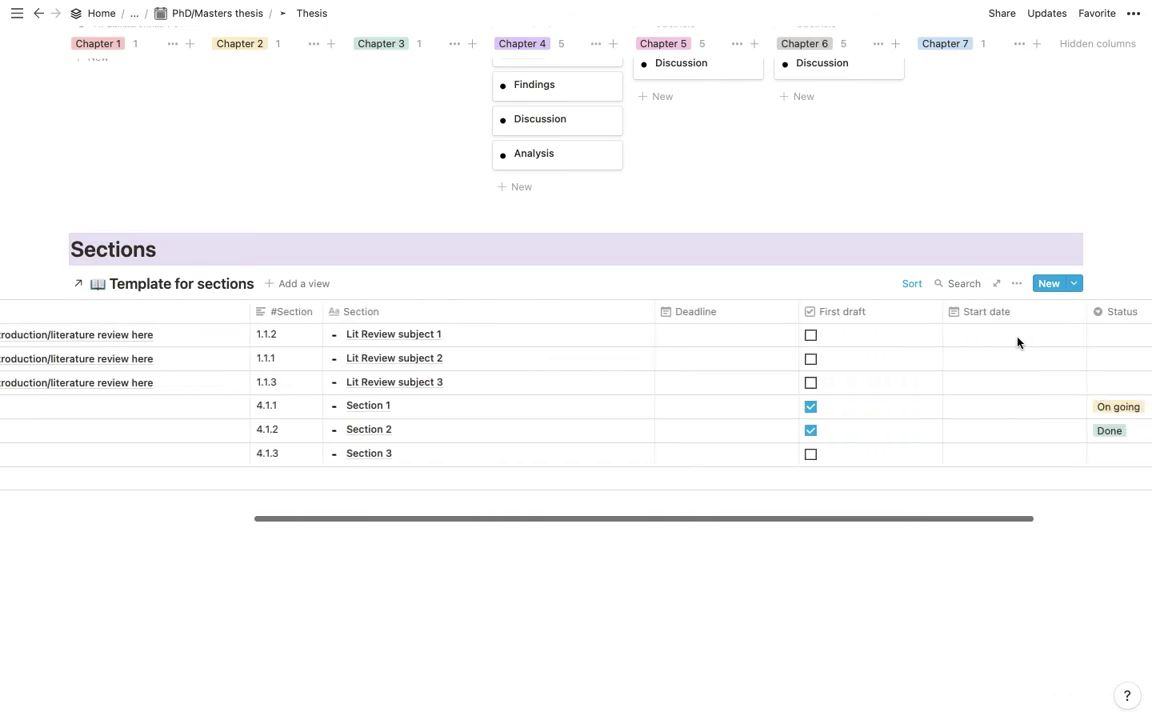
pyautogui.moveTo(941, 311); pyautogui.dragTo(882, 311)
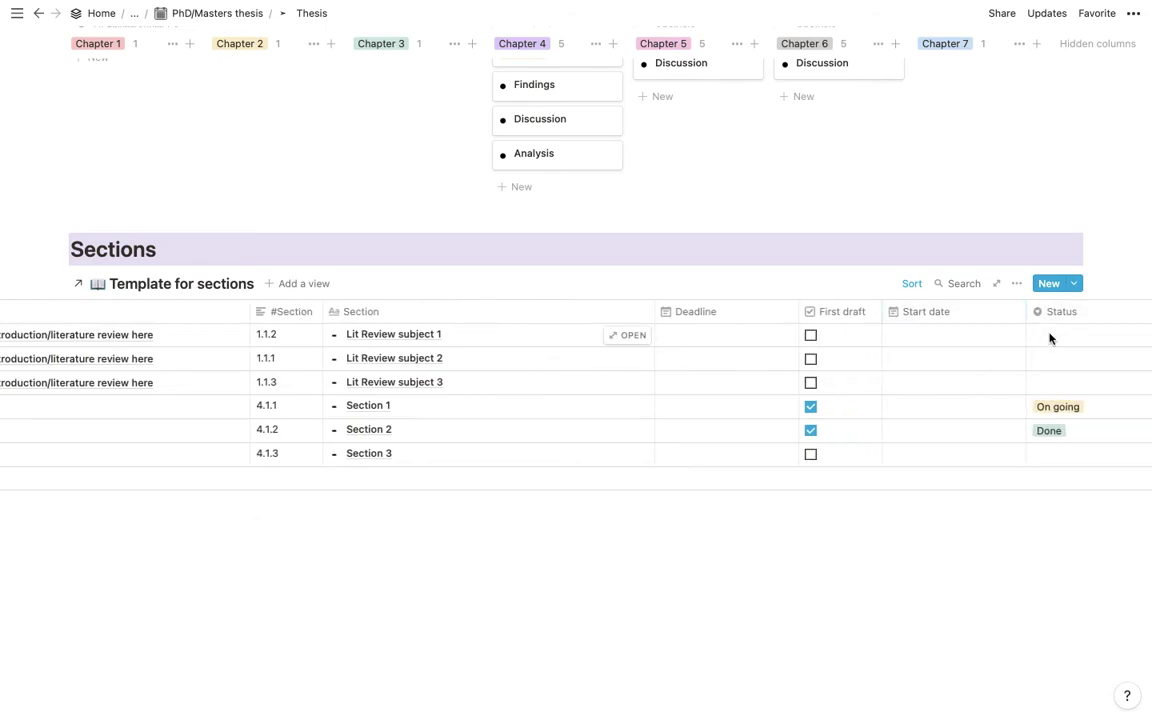
pyautogui.hscroll(3, 1049, 338)
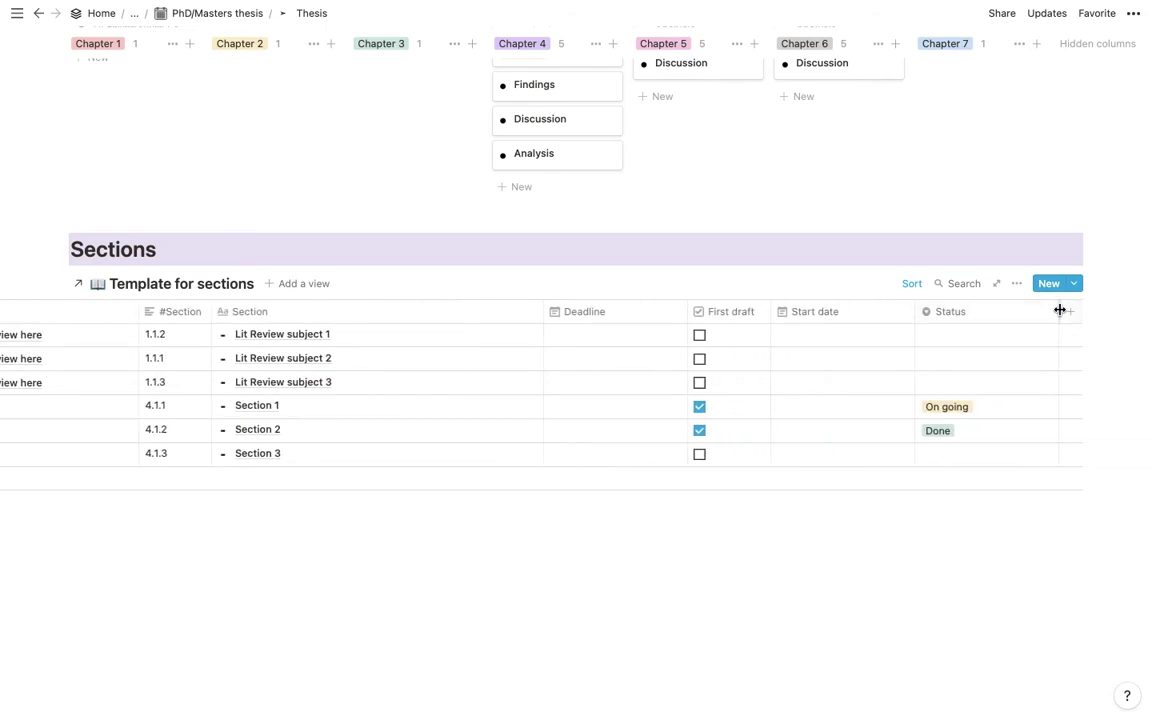
pyautogui.hscroll(-10, 1031, 313)
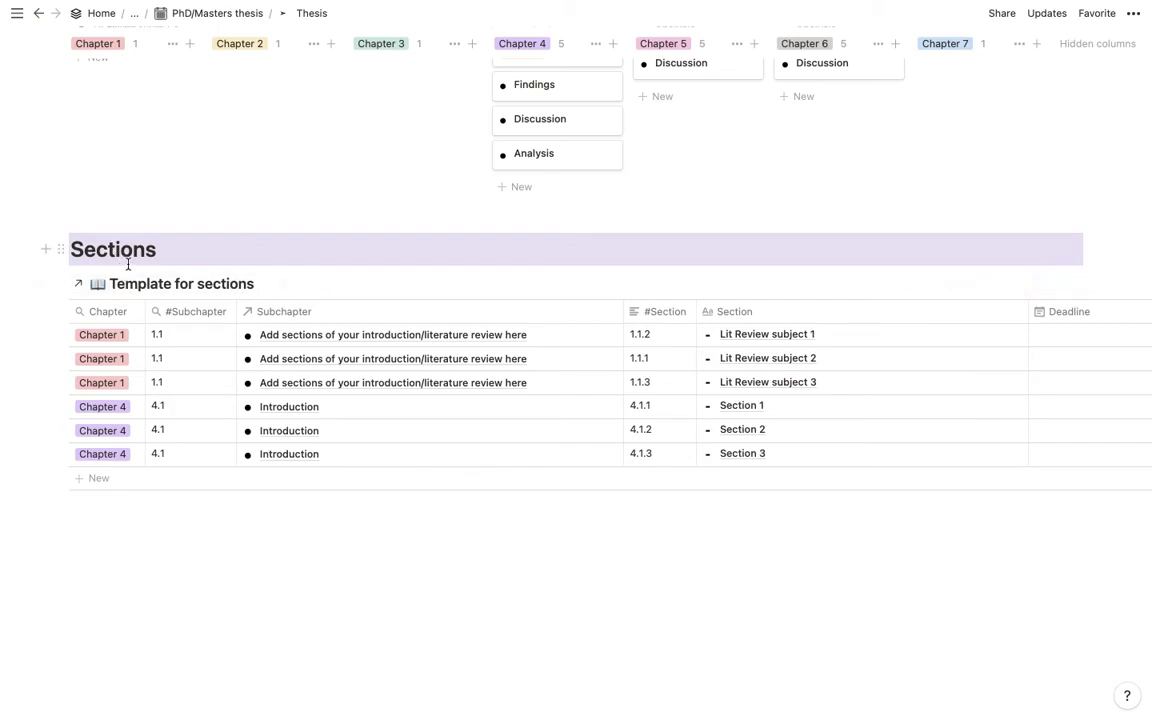
pyautogui.scroll(2, 136, 260)
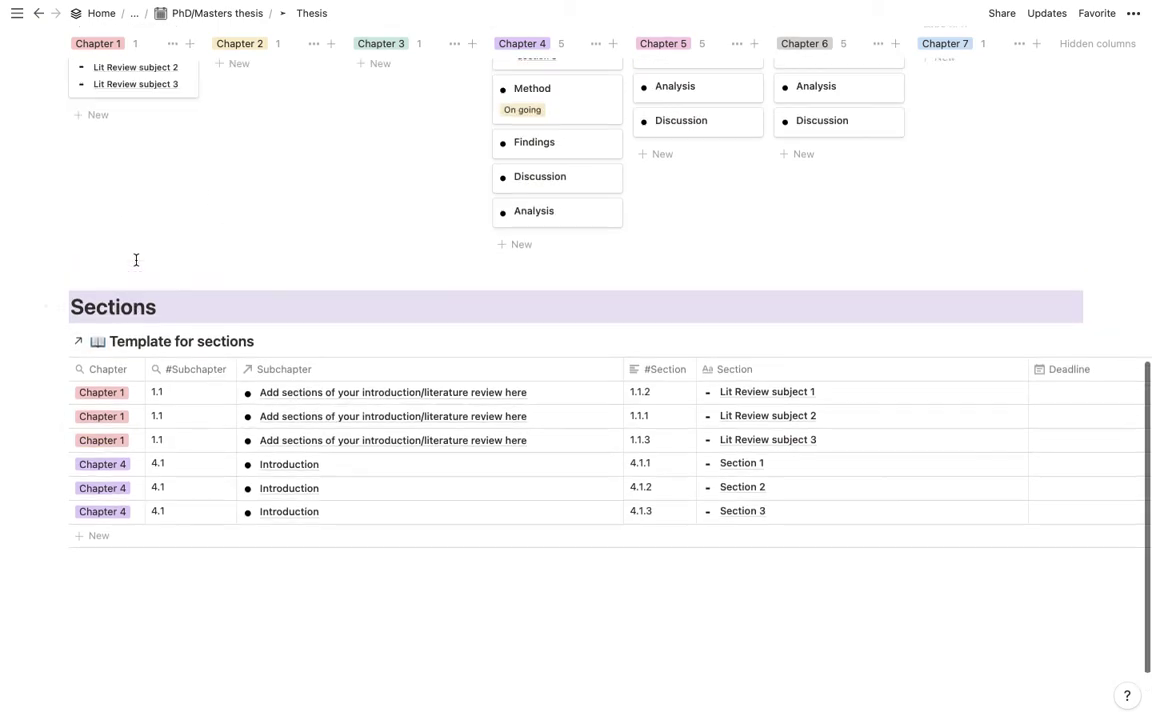
# Step: Return to the PhD/Masters thesis page and expand the Plan toggle to reveal its sections table
pyautogui.click(210, 17)
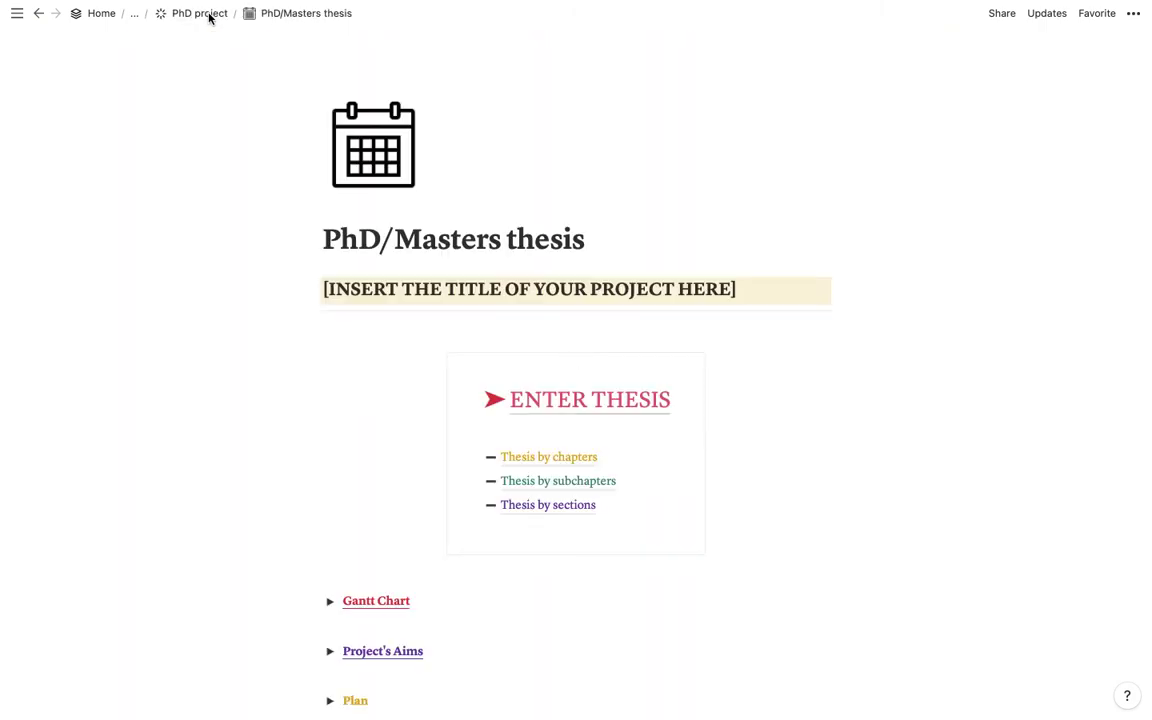
pyautogui.scroll(-3, 221, 273)
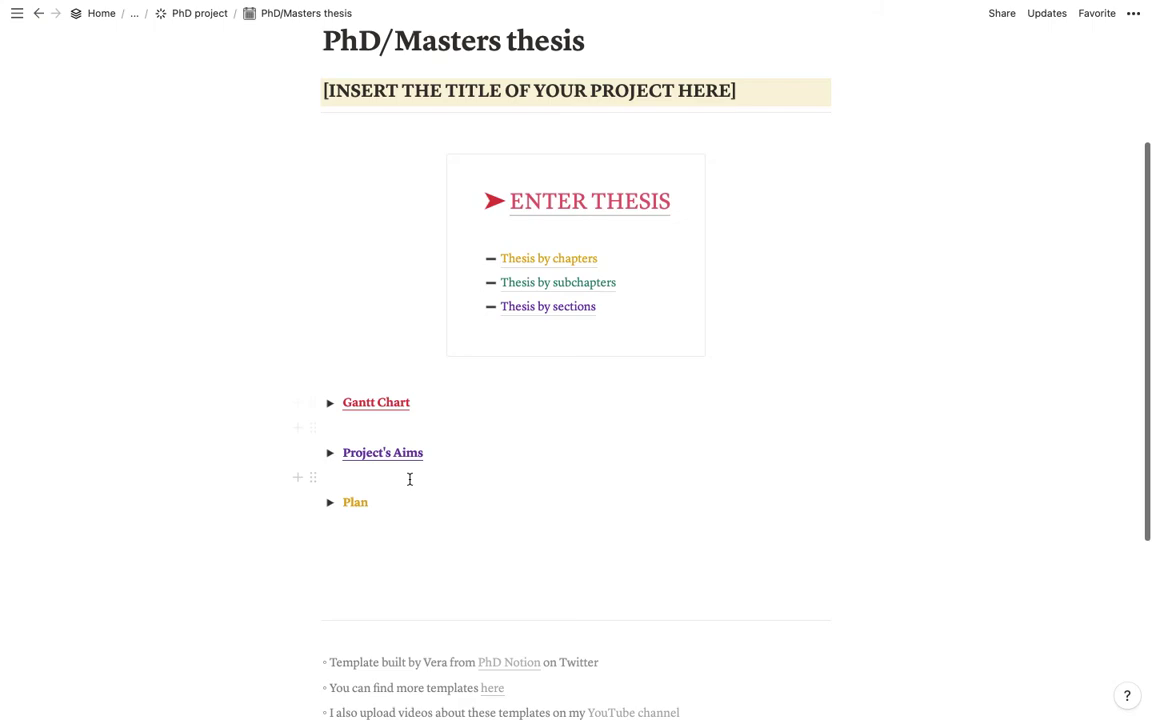
pyautogui.scroll(-1, 409, 479)
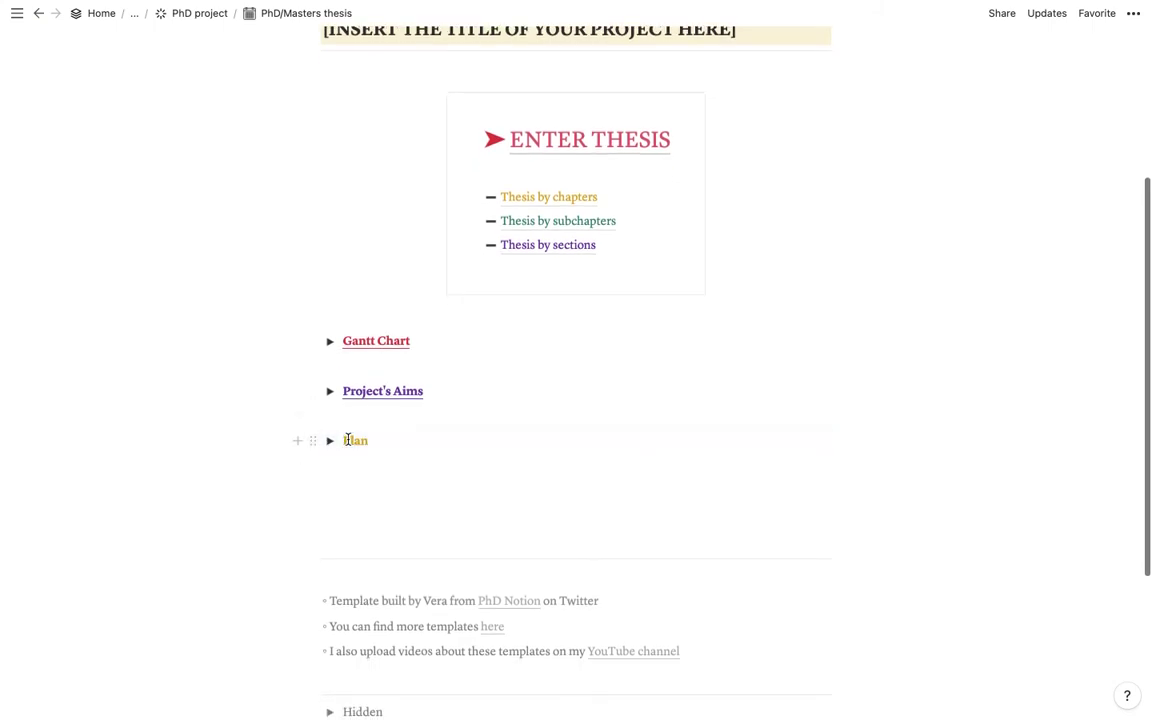
pyautogui.click(370, 441)
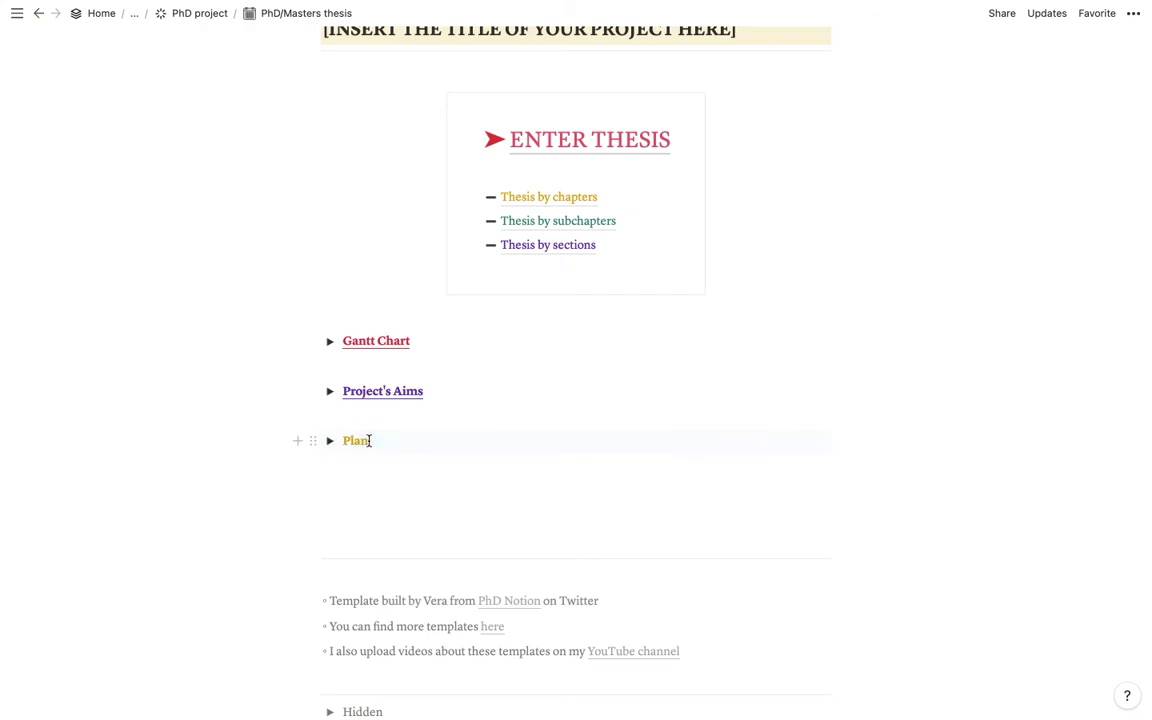
pyautogui.scroll(3, 377, 441)
pyautogui.scroll(-3, 380, 501)
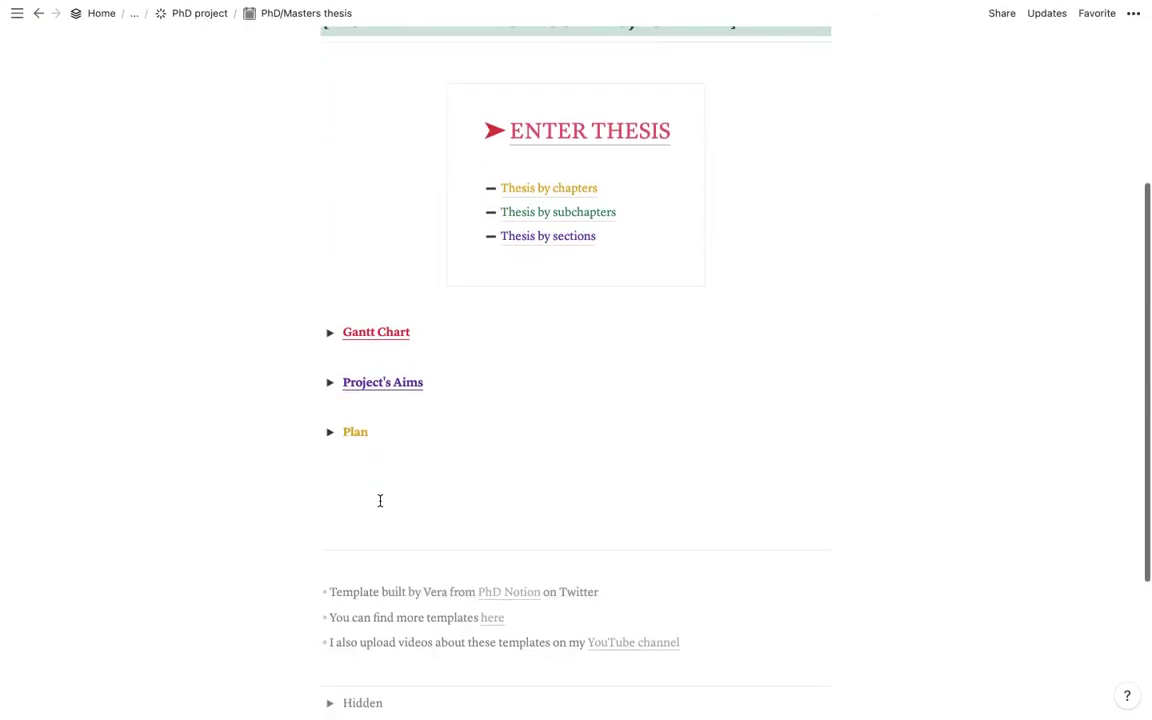
pyautogui.doubleClick(355, 432)
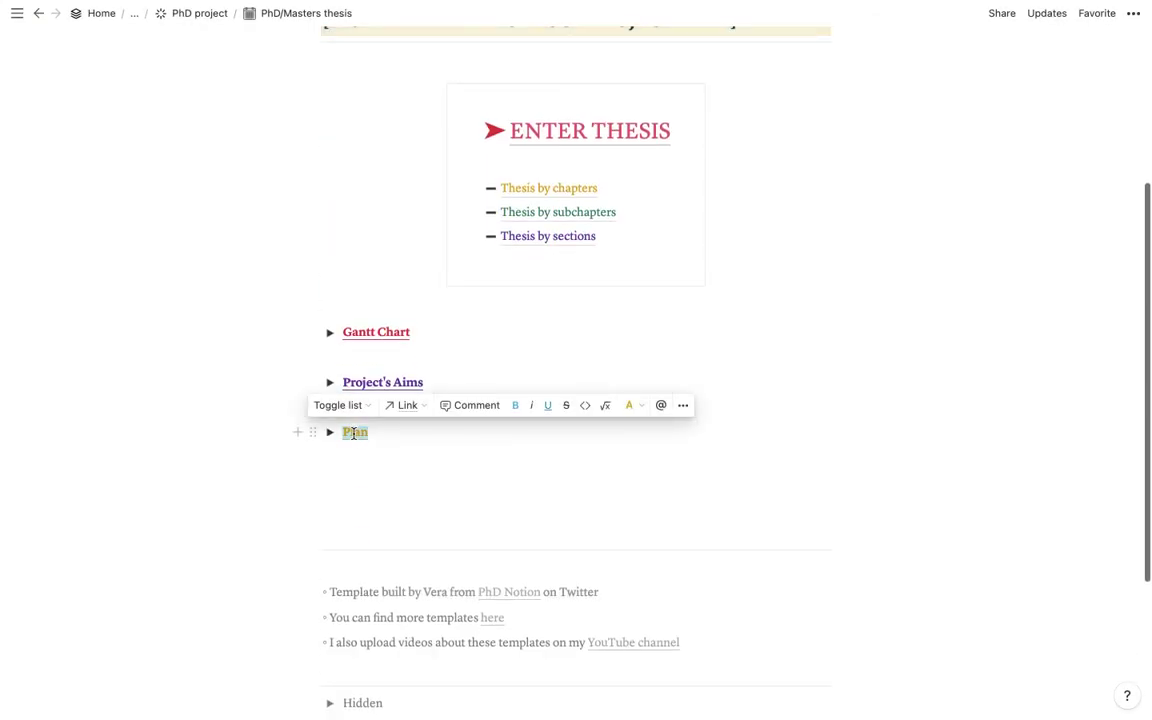
pyautogui.click(424, 454)
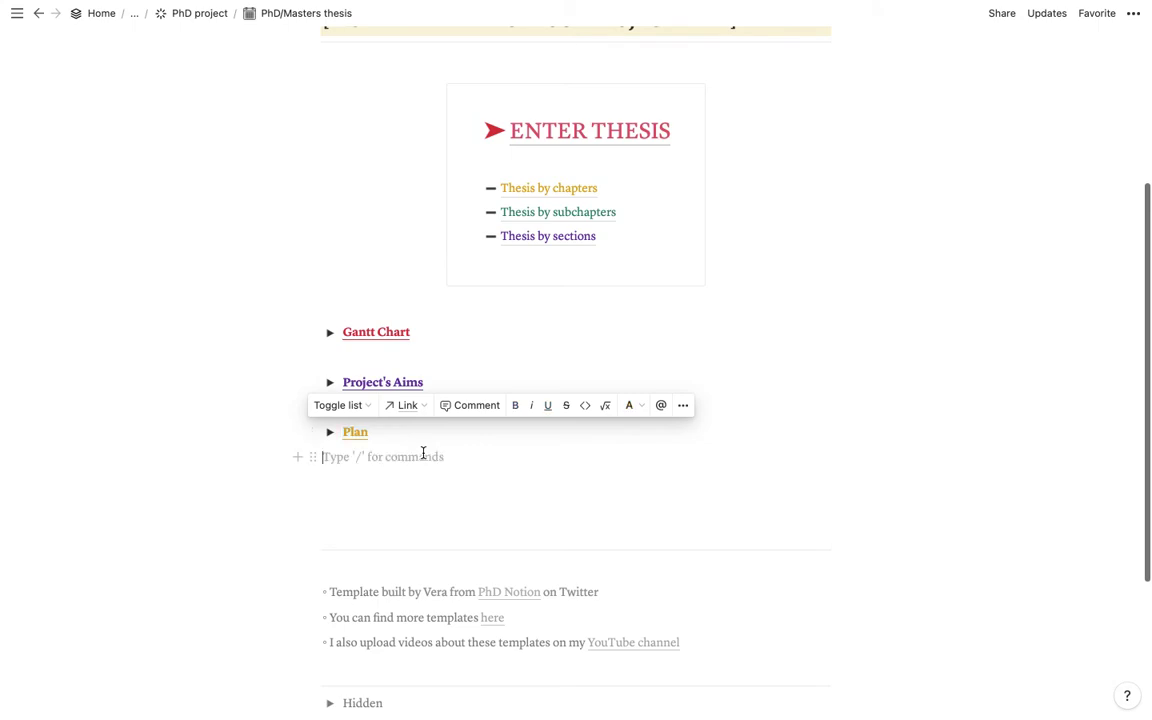
pyautogui.click(330, 432)
pyautogui.scroll(-2, 332, 430)
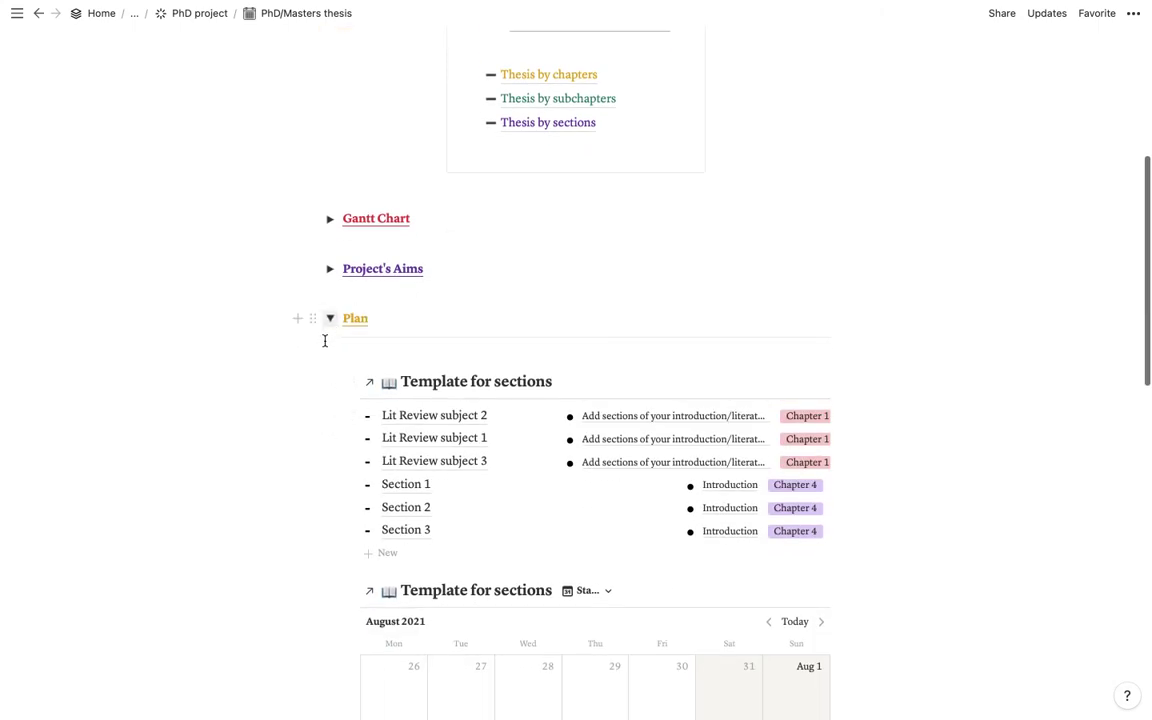
pyautogui.scroll(-2, 360, 340)
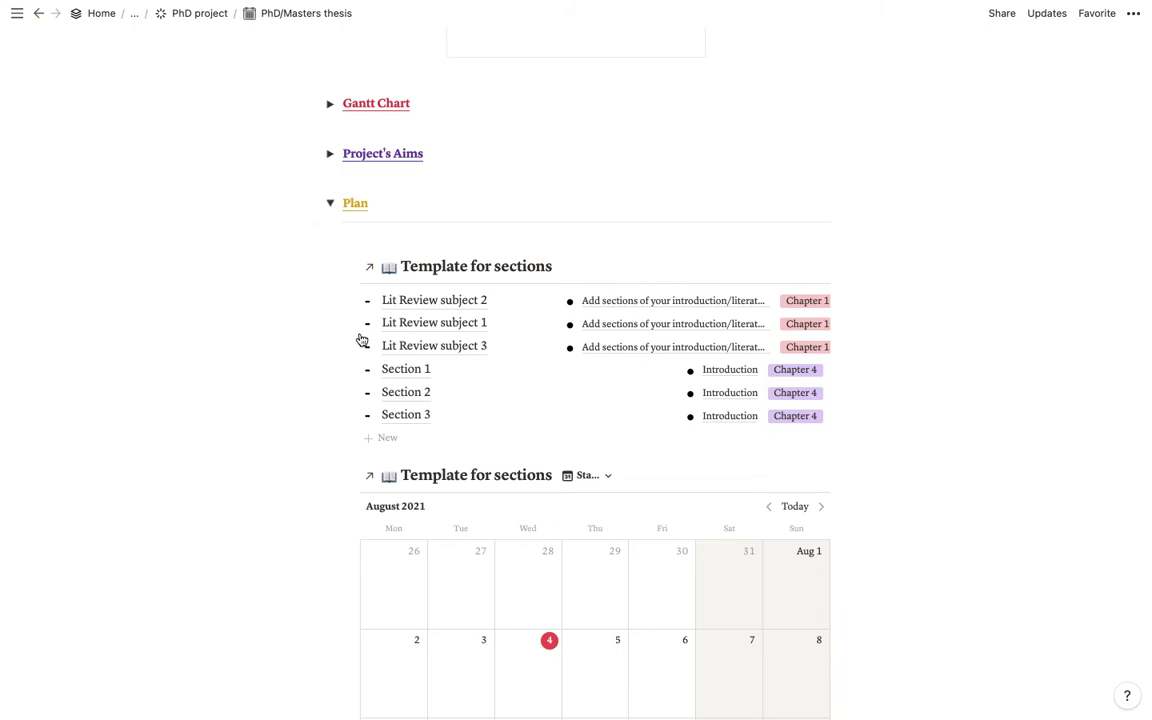
pyautogui.scroll(-1, 362, 341)
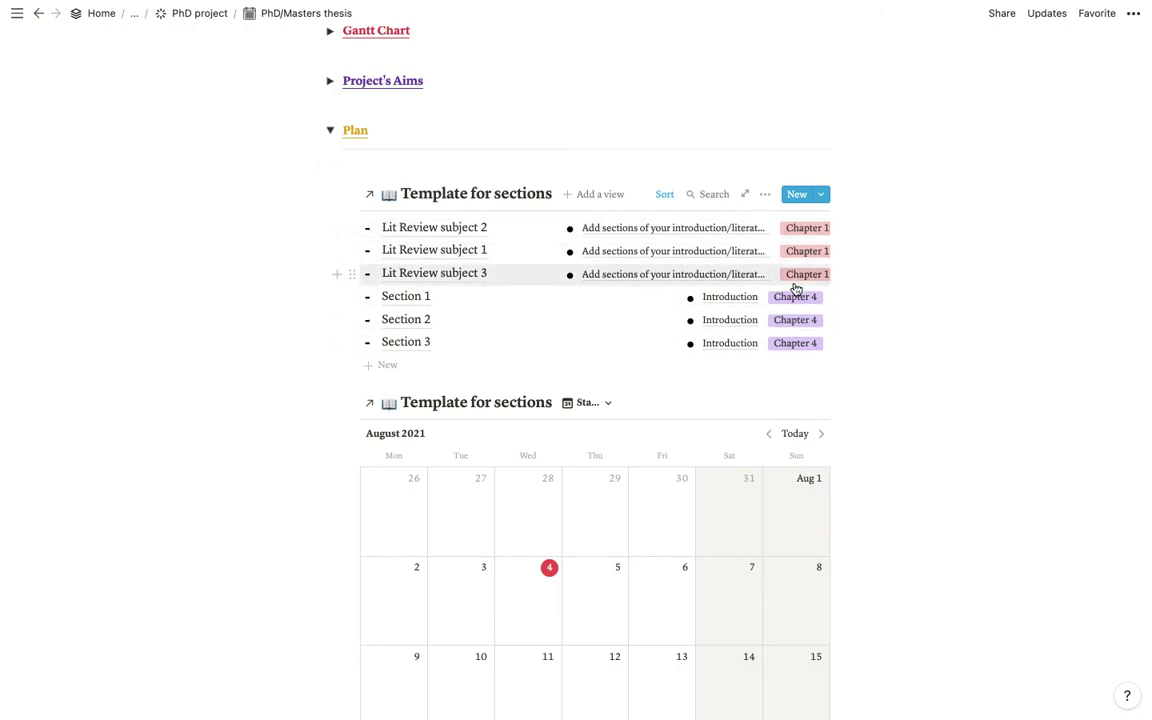
pyautogui.scroll(-4, 797, 290)
pyautogui.scroll(-3, 625, 310)
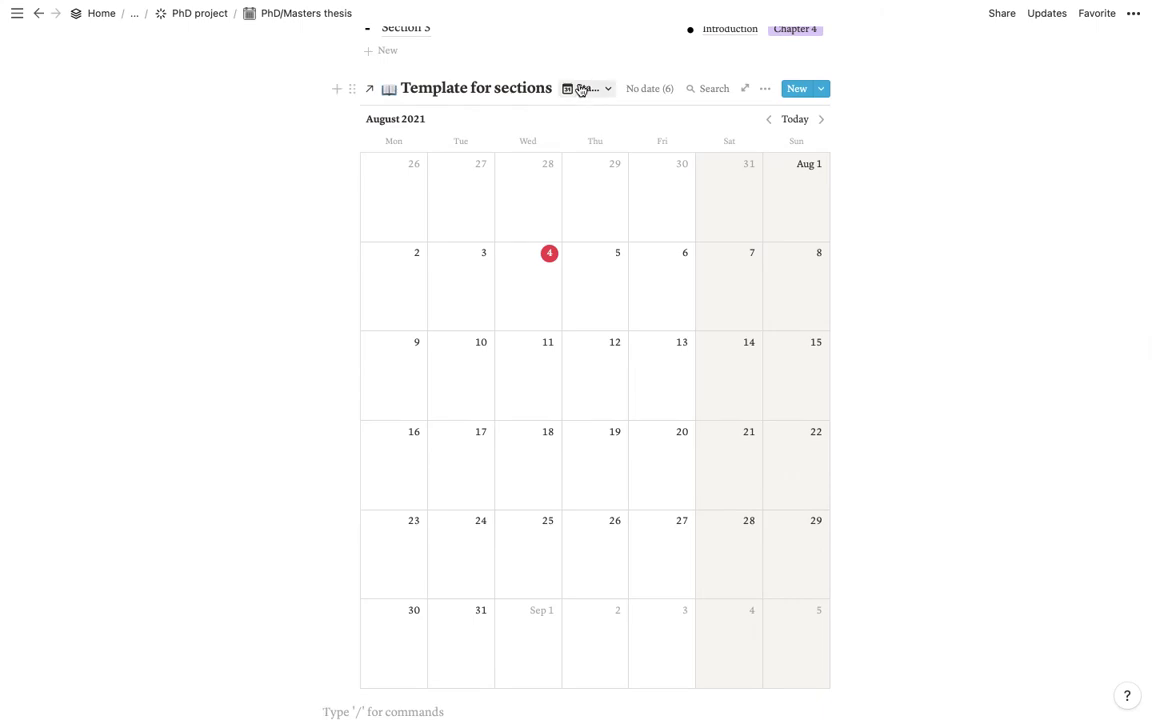
pyautogui.click(583, 88)
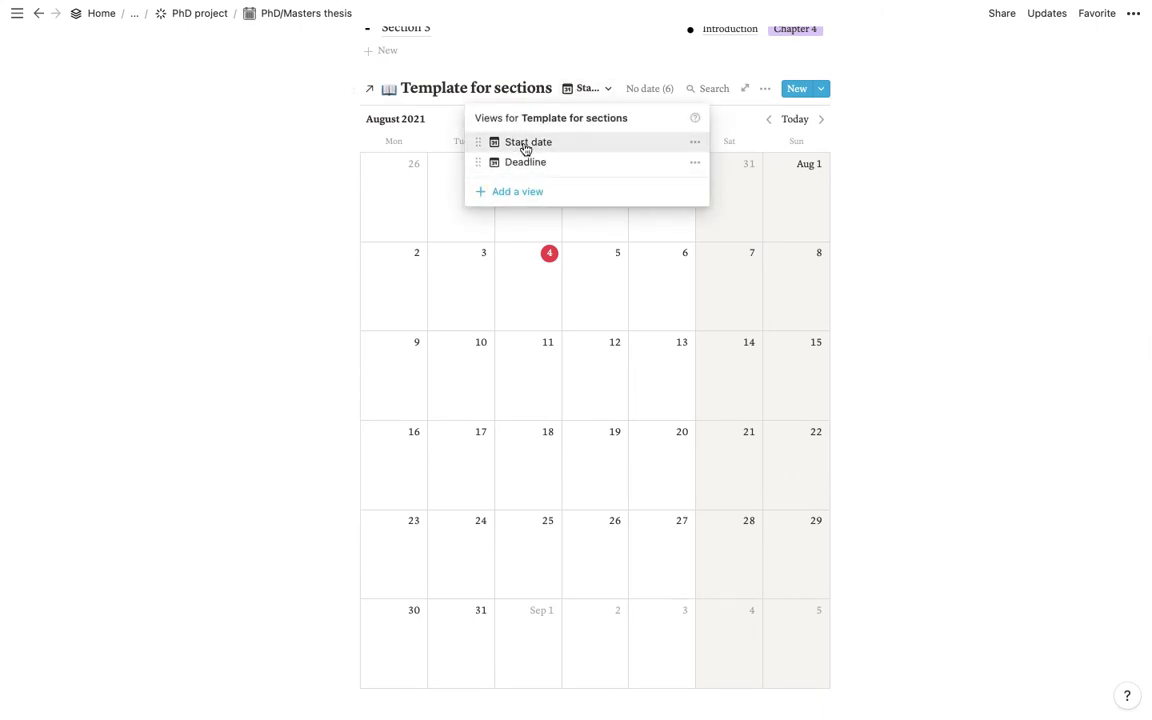
# Step: Schedule Section 3 on August 4, 2021 in the calendar and tick its First draft box
pyautogui.click(525, 143)
pyautogui.scroll(4, 548, 90)
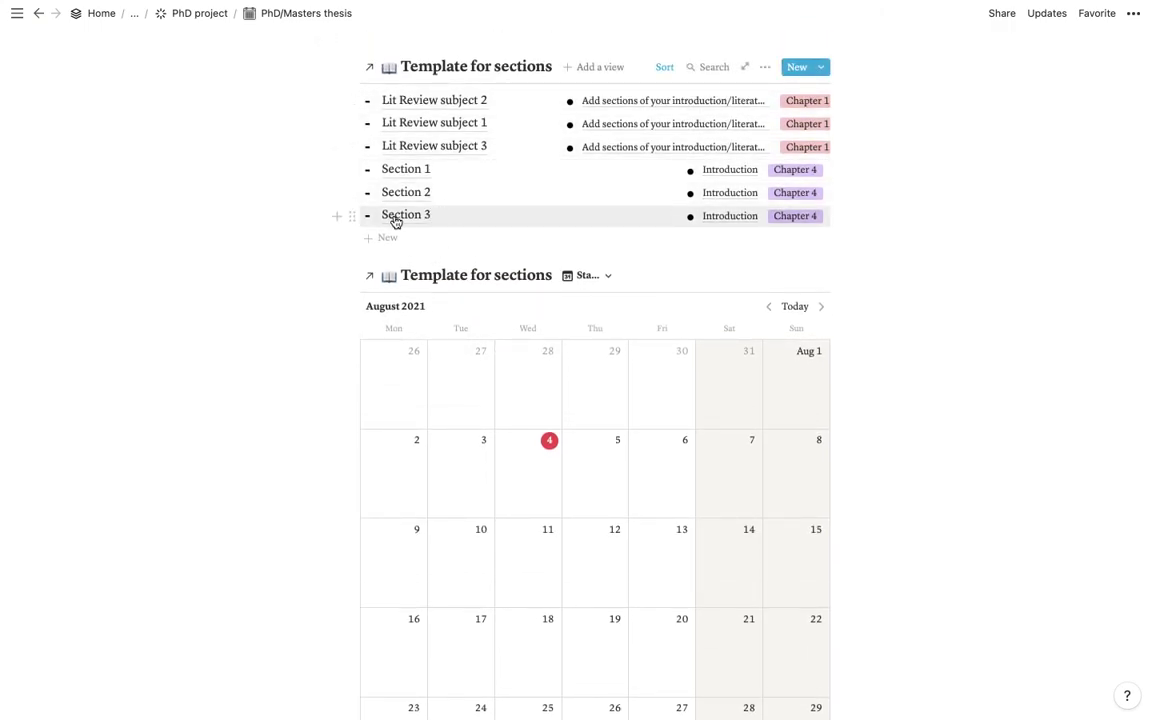
pyautogui.moveTo(419, 216); pyautogui.dragTo(533, 466)
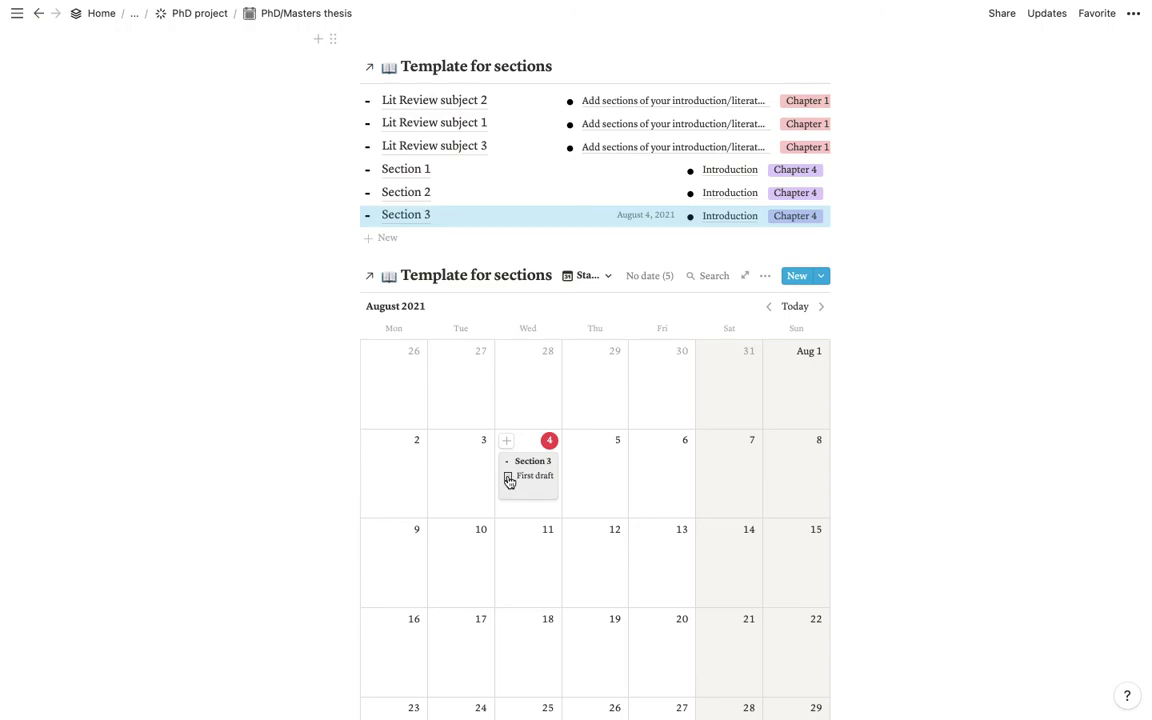
pyautogui.click(509, 481)
# Step: Set Section 3's status to On going from its page
pyautogui.click(524, 493)
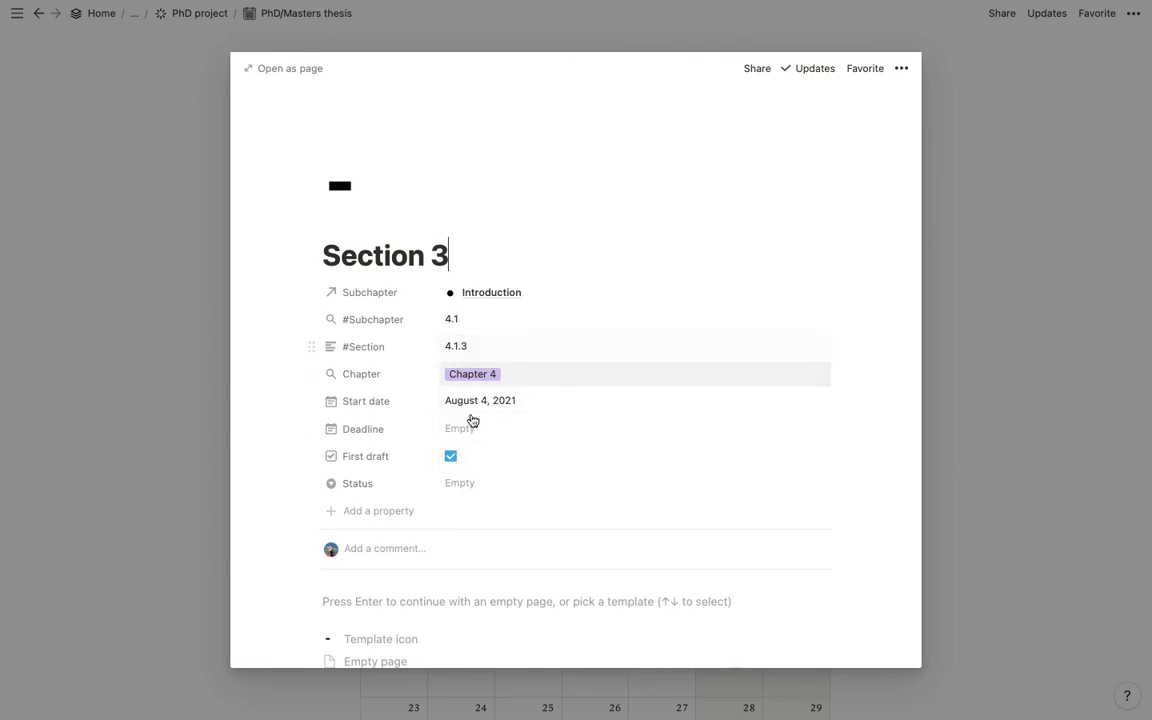
pyautogui.click(468, 484)
pyautogui.click(465, 527)
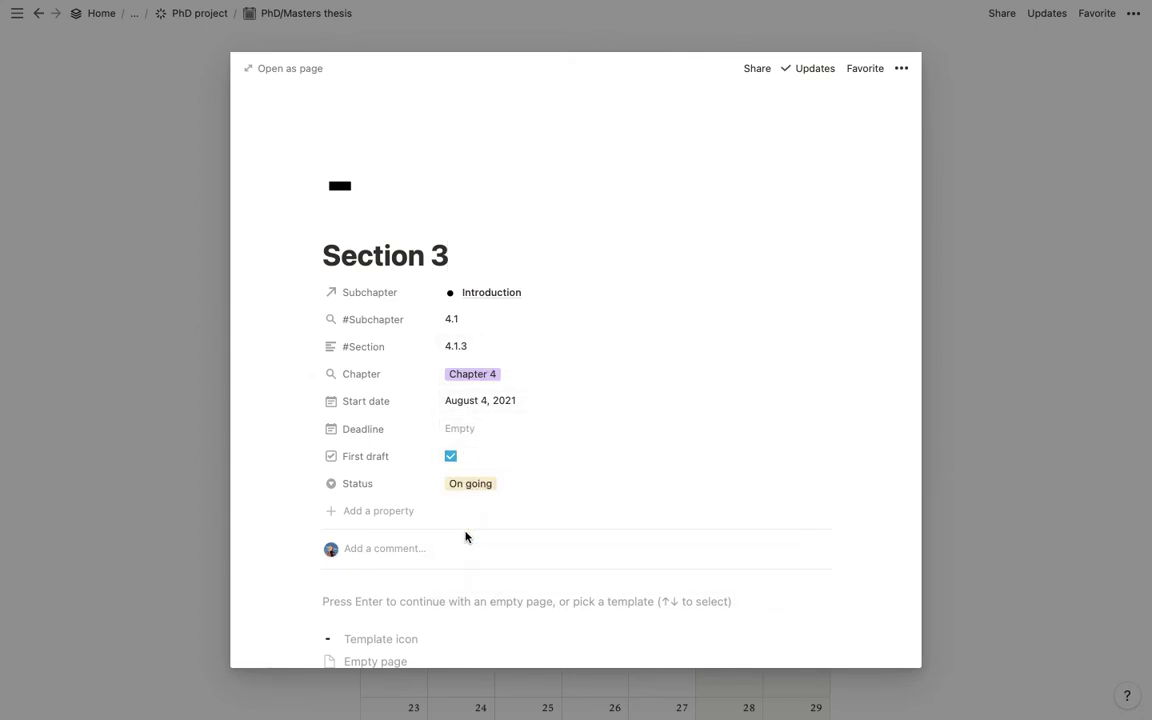
pyautogui.click(171, 522)
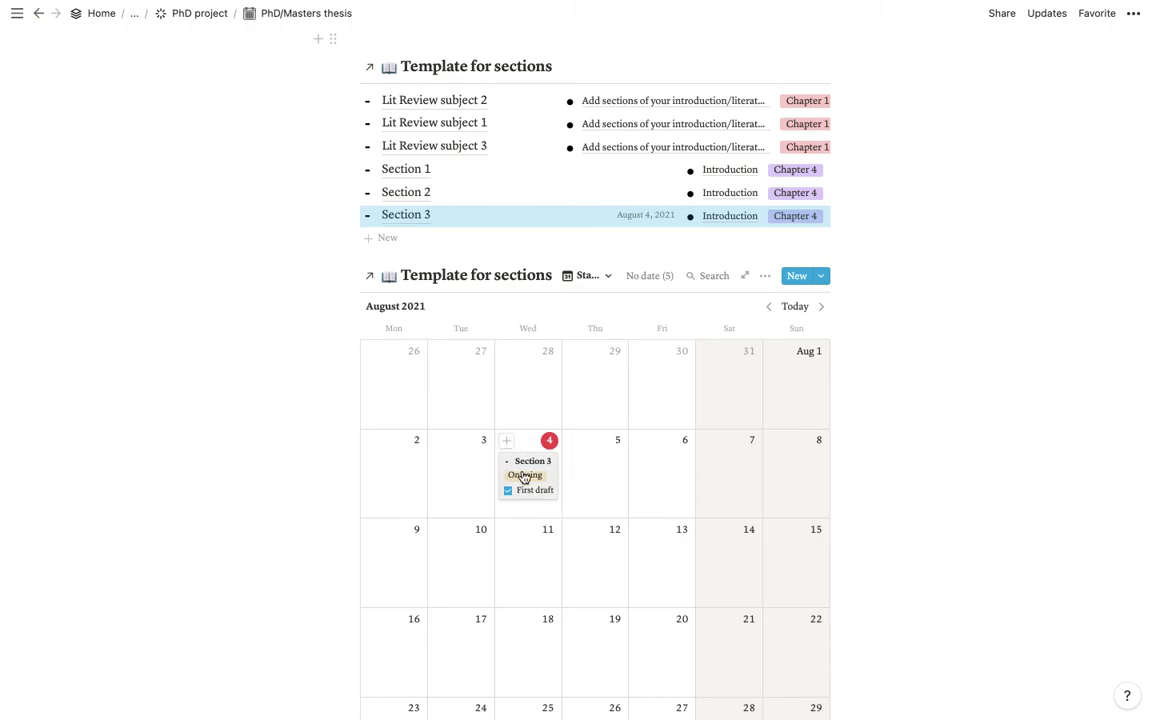
pyautogui.scroll(-2, 540, 501)
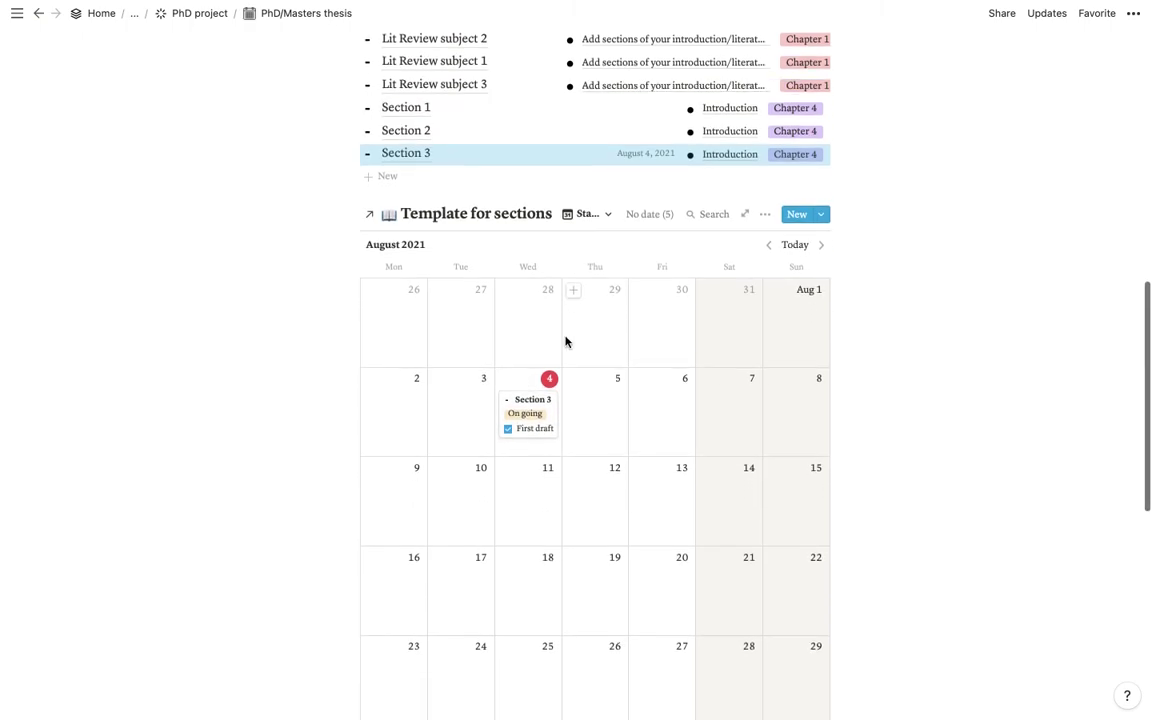
pyautogui.scroll(-1, 564, 320)
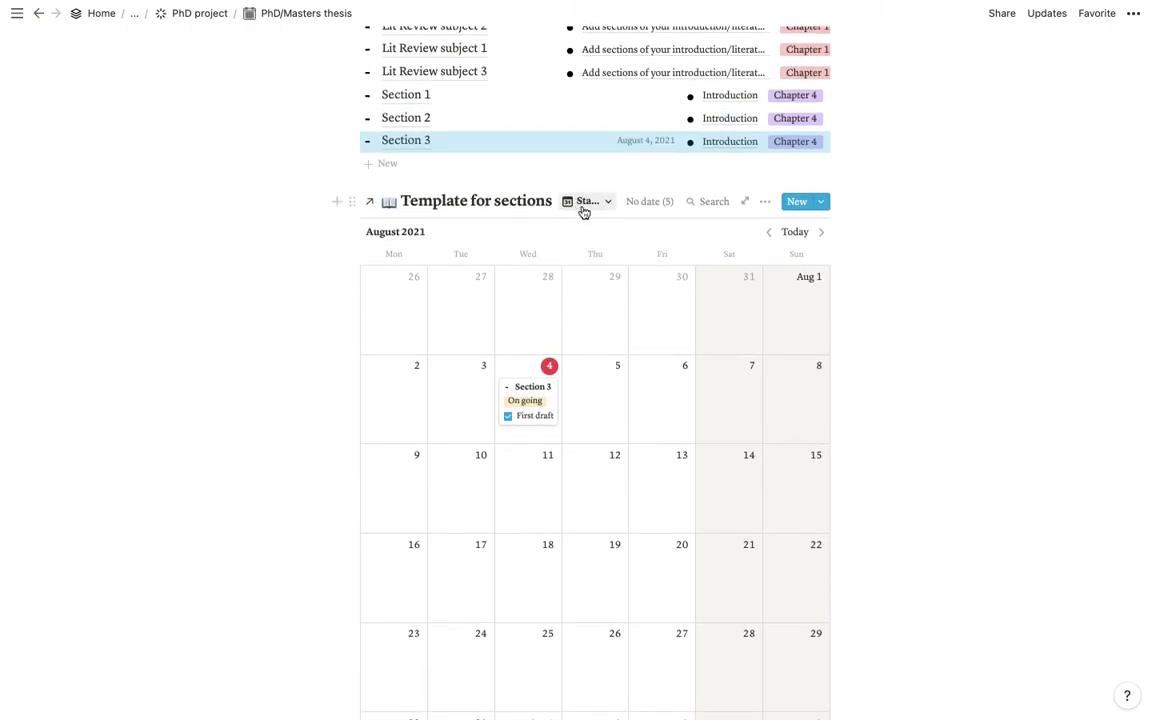
# Step: Switch the writing-plan calendar to the Deadline view and move Section 3's deadline to Friday, August 6
pyautogui.click(585, 205)
pyautogui.click(525, 275)
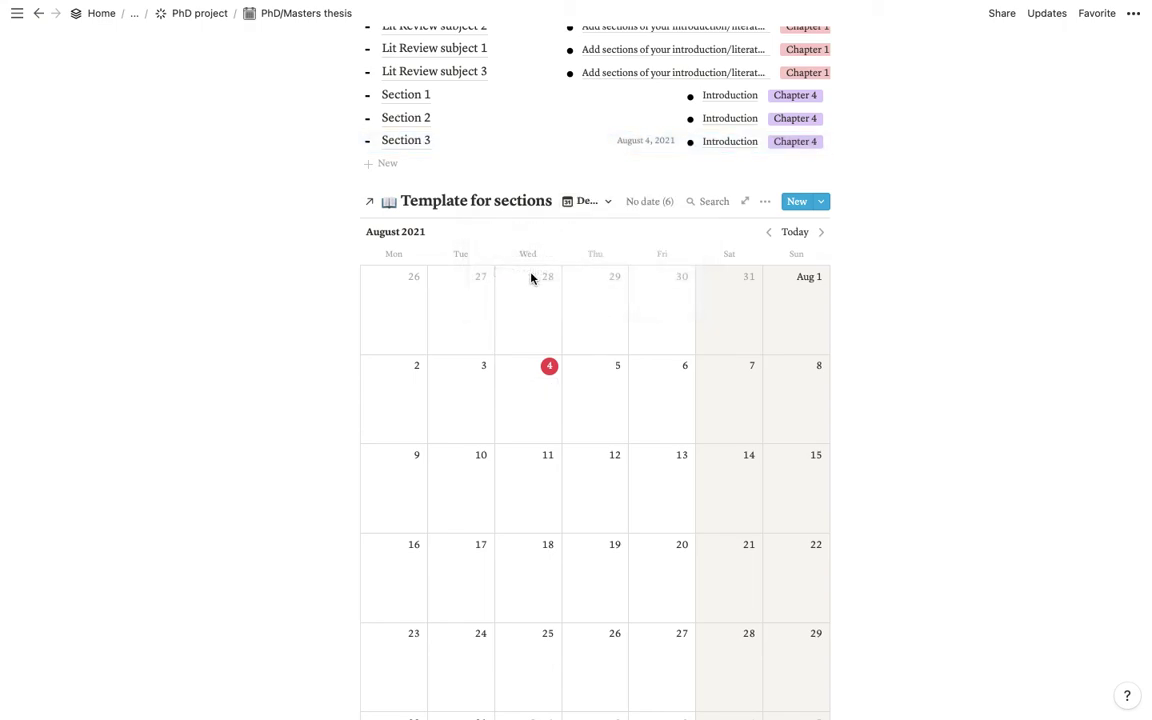
pyautogui.moveTo(419, 141); pyautogui.dragTo(668, 410)
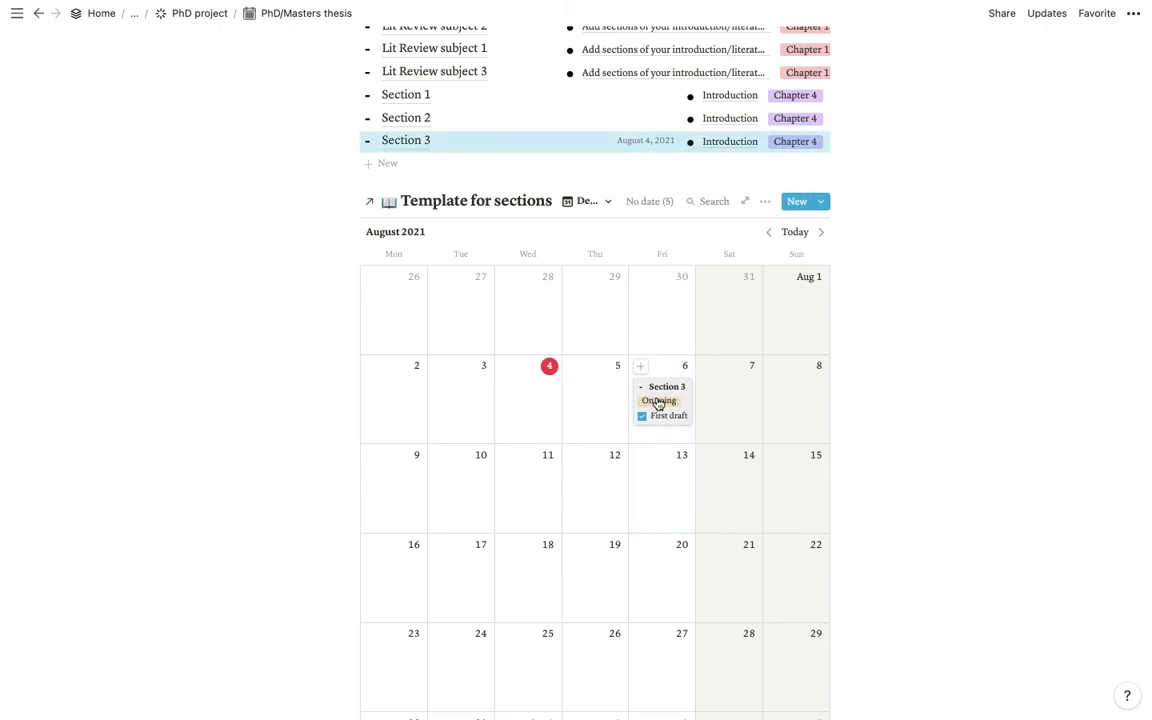
# Step: Open Section 3's page to check its dates, close it, and collapse the Plan toggle
pyautogui.click(424, 141)
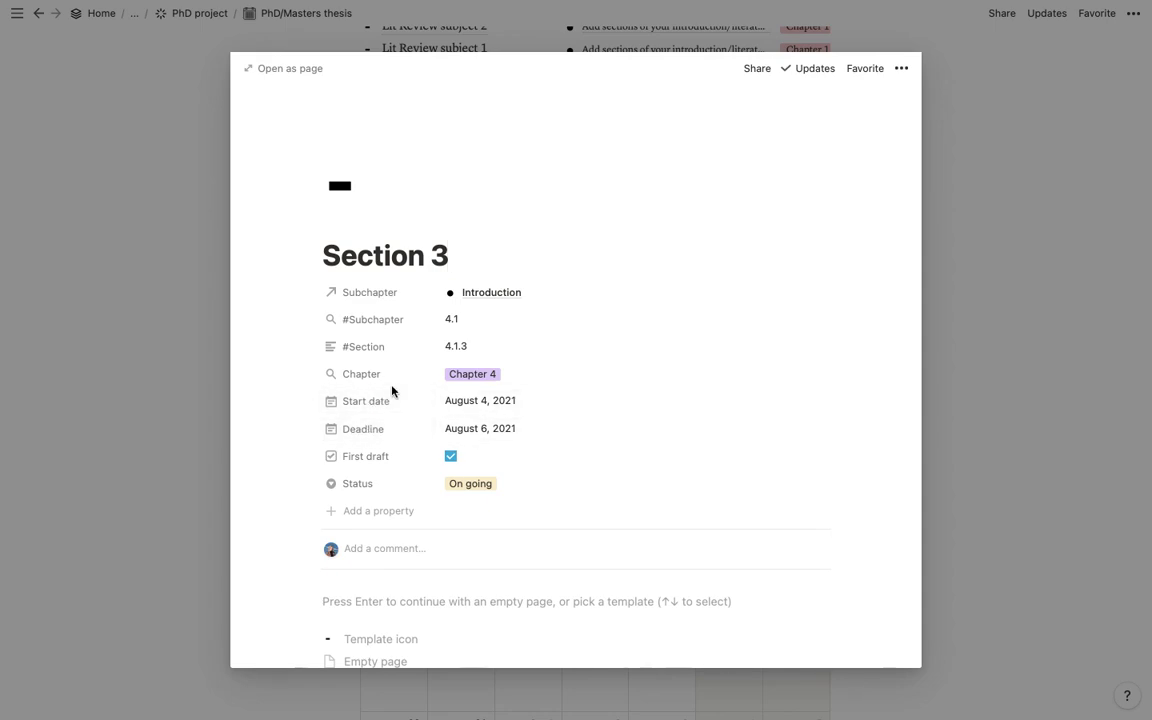
pyautogui.click(139, 375)
pyautogui.scroll(5, 436, 279)
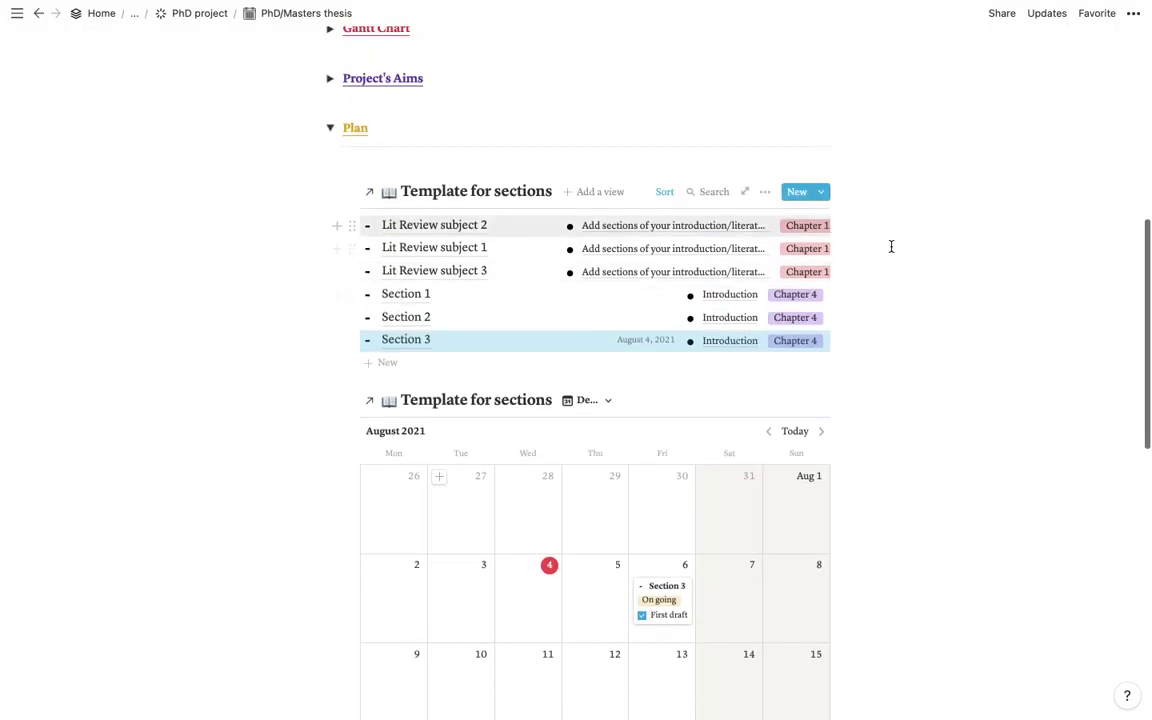
pyautogui.scroll(-2, 633, 360)
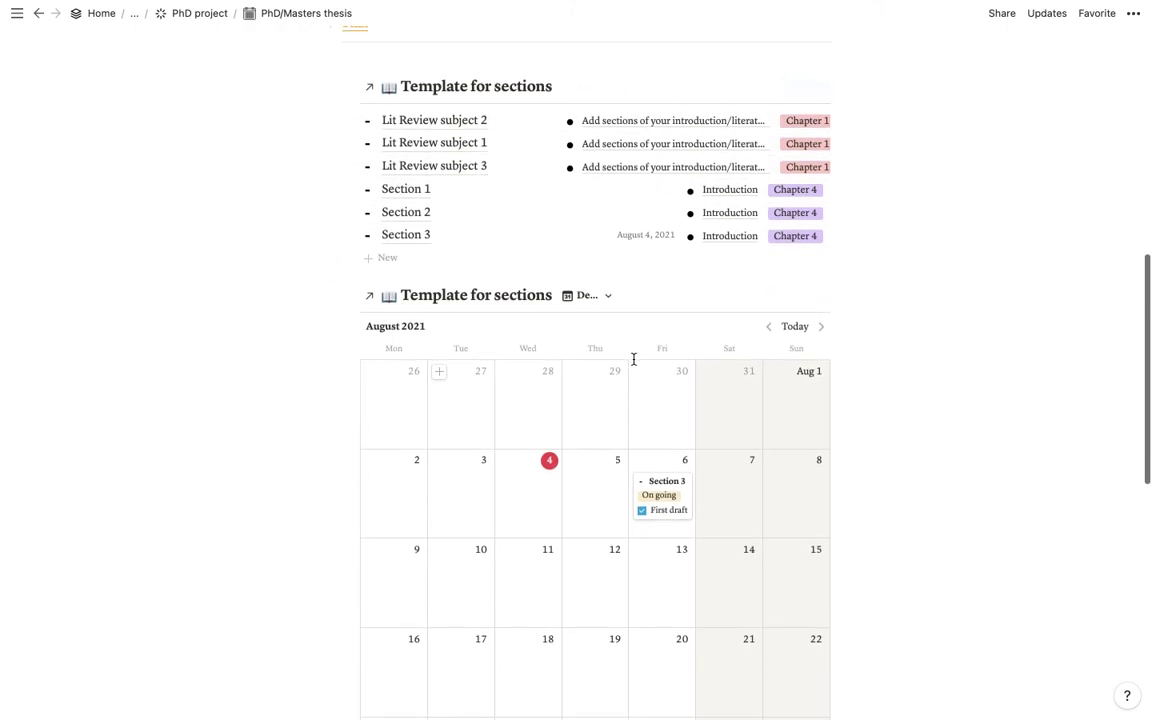
pyautogui.scroll(2, 633, 360)
pyautogui.scroll(-2, 633, 360)
pyautogui.scroll(4, 634, 362)
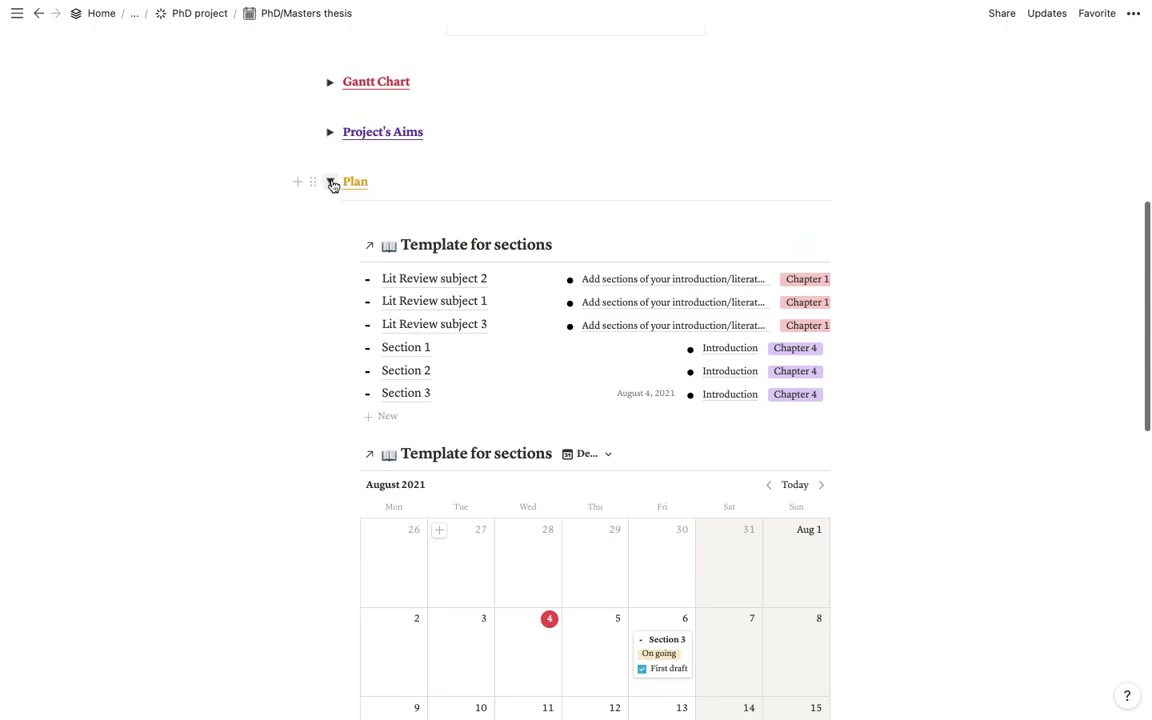
pyautogui.click(330, 181)
# Step: Expand and re-collapse the Gantt Chart and Project's Aims toggles, leaving all three collapsed
pyautogui.scroll(2, 365, 97)
pyautogui.scroll(2, 360, 140)
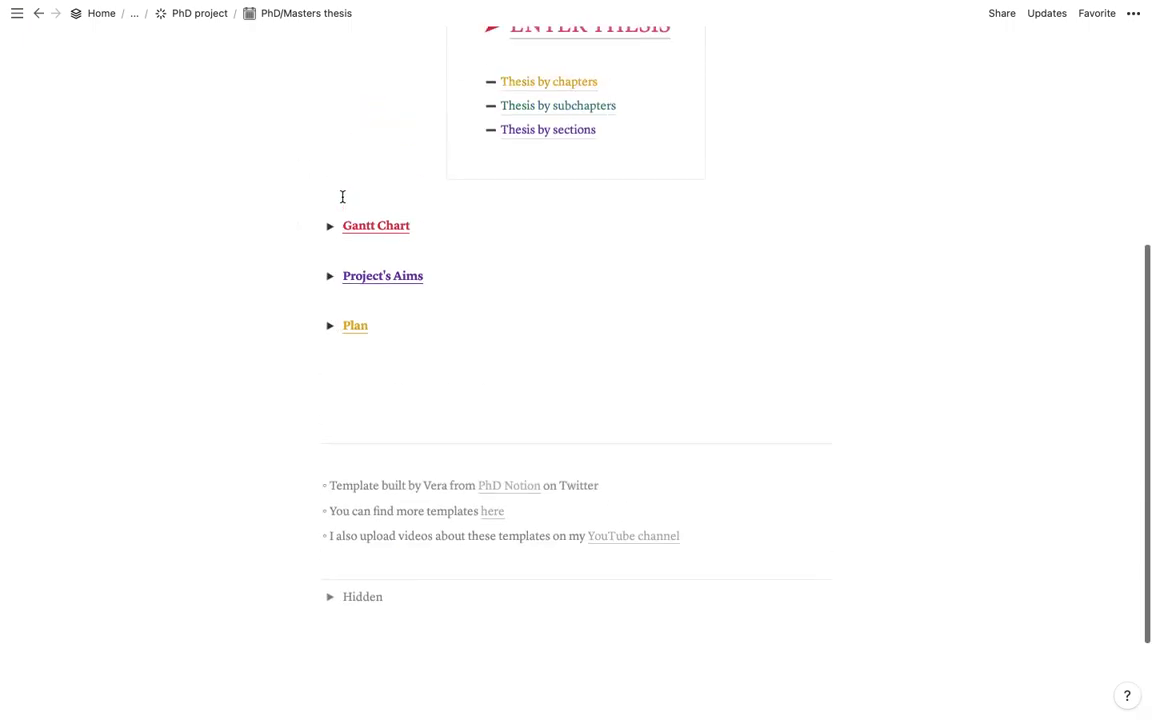
pyautogui.click(330, 226)
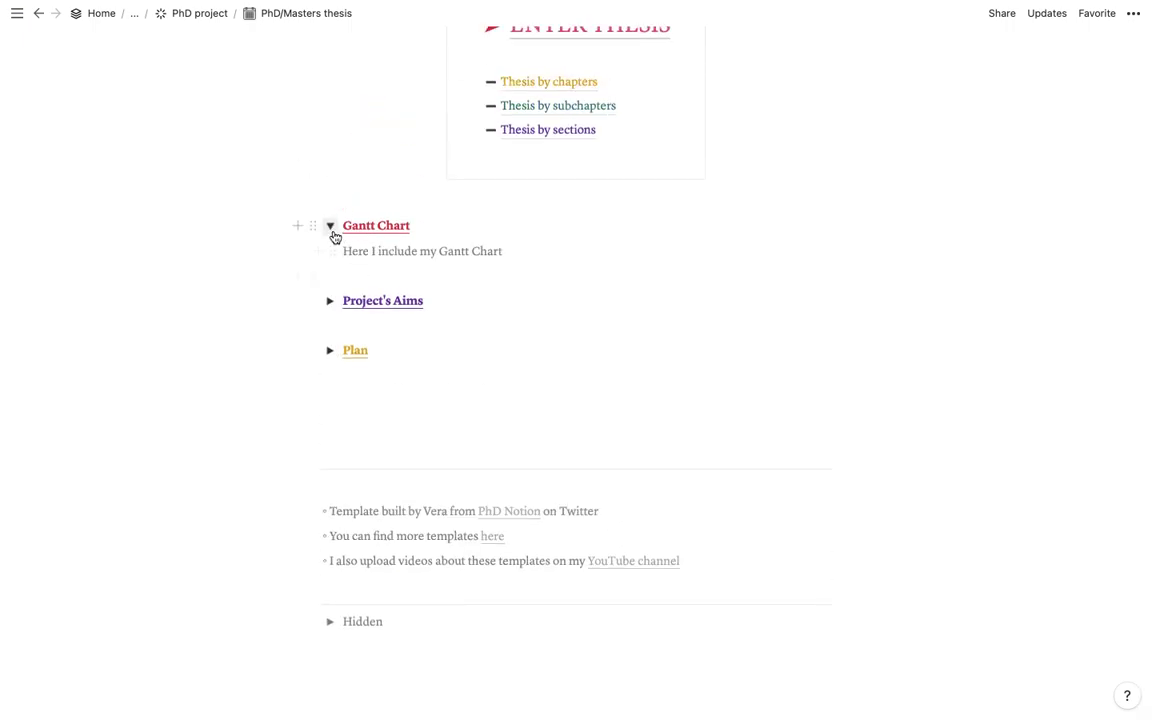
pyautogui.click(331, 228)
pyautogui.click(330, 276)
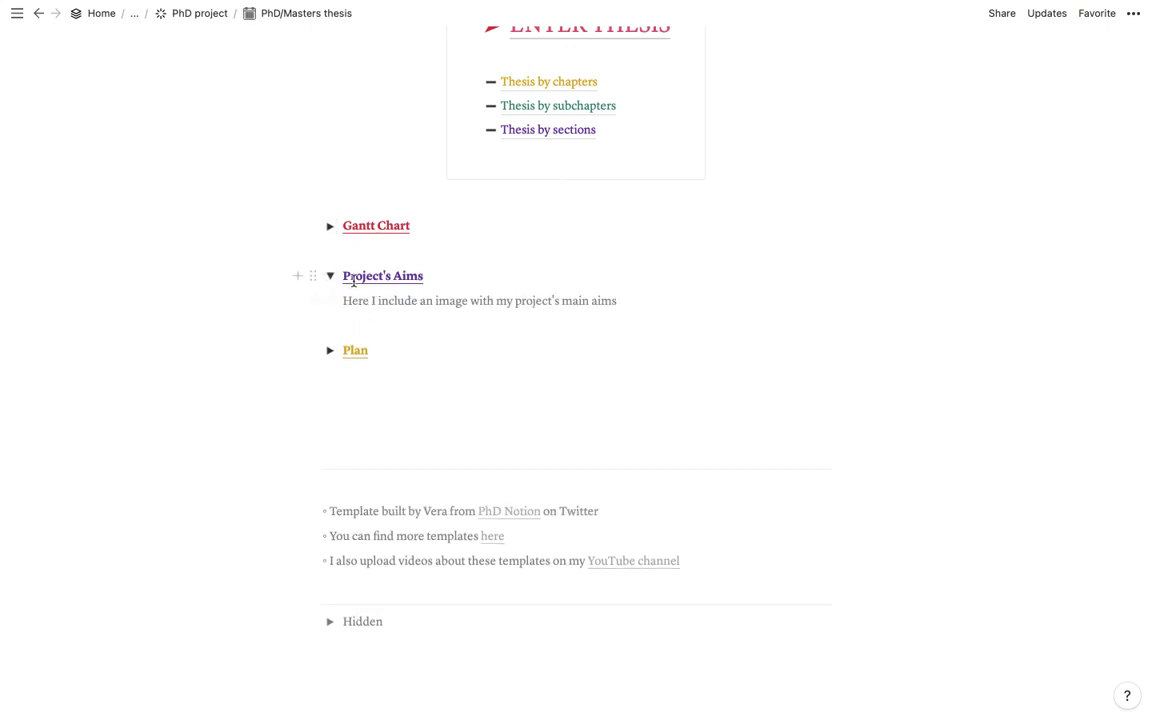
pyautogui.click(330, 285)
pyautogui.scroll(1, 346, 330)
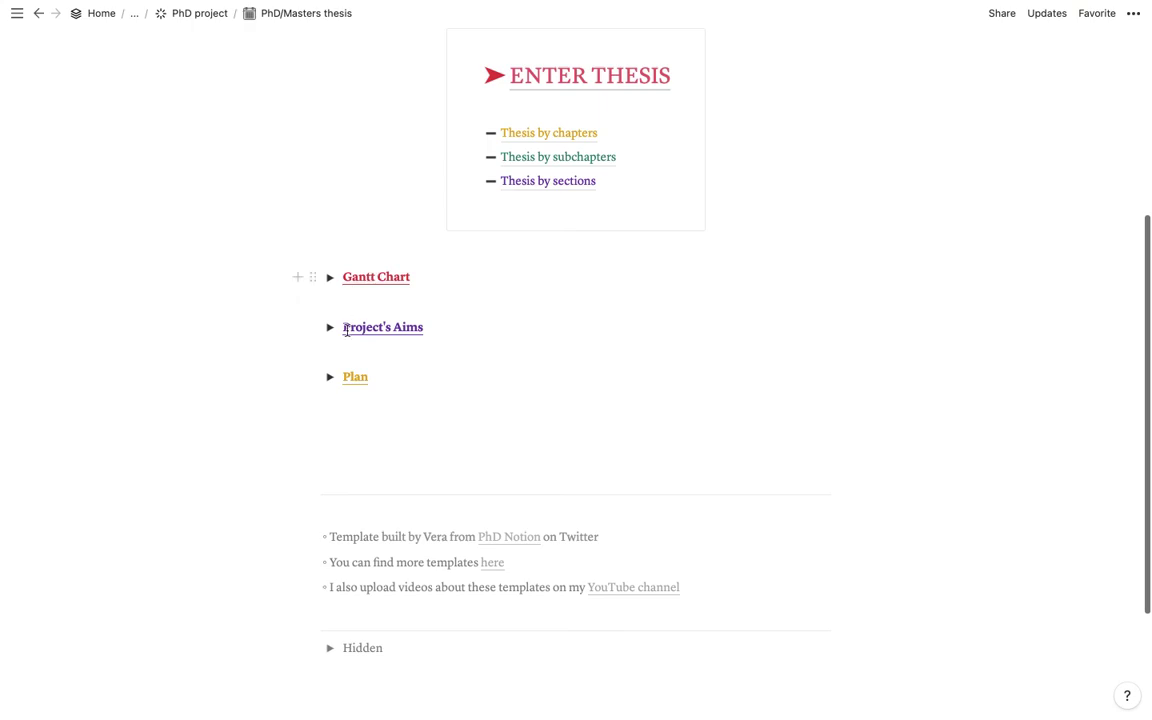
pyautogui.scroll(4, 378, 253)
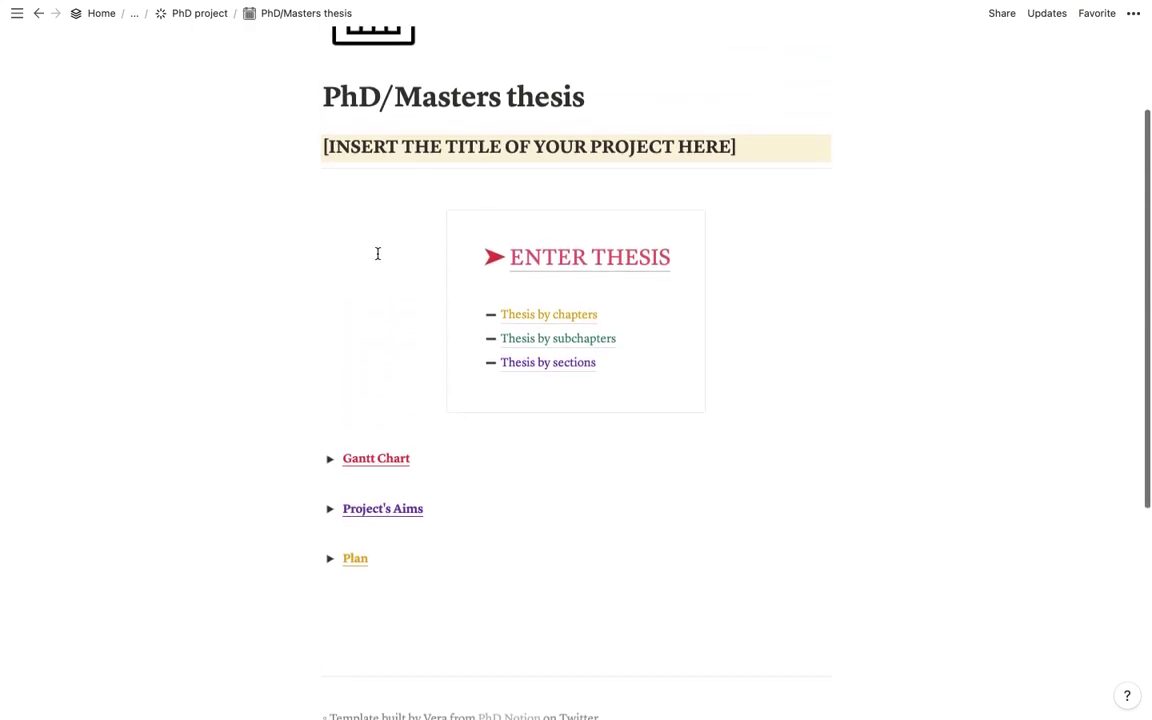
pyautogui.scroll(3, 378, 253)
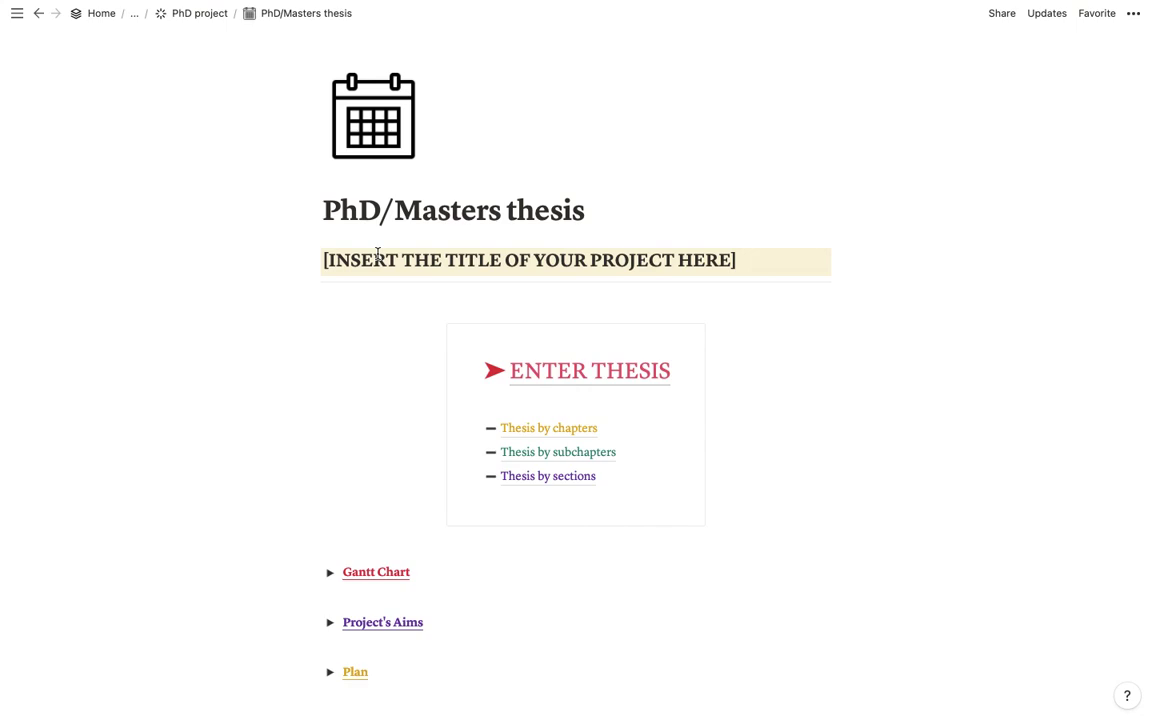
pyautogui.scroll(-5, 378, 254)
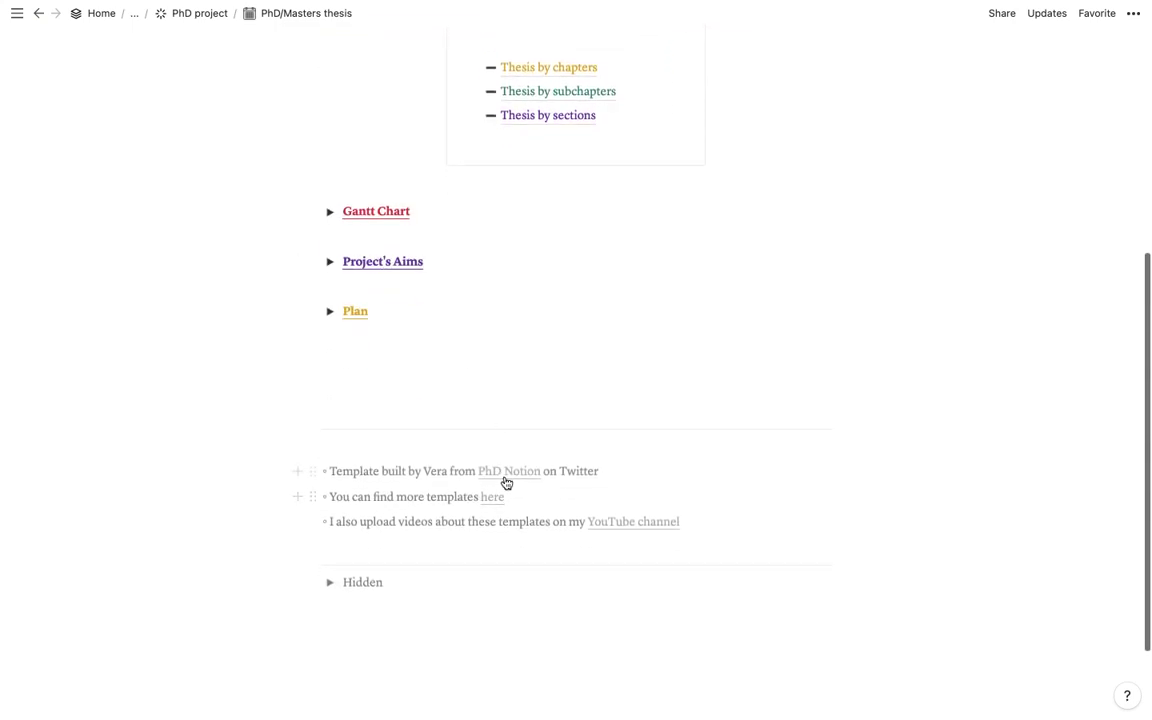
pyautogui.scroll(2, 527, 455)
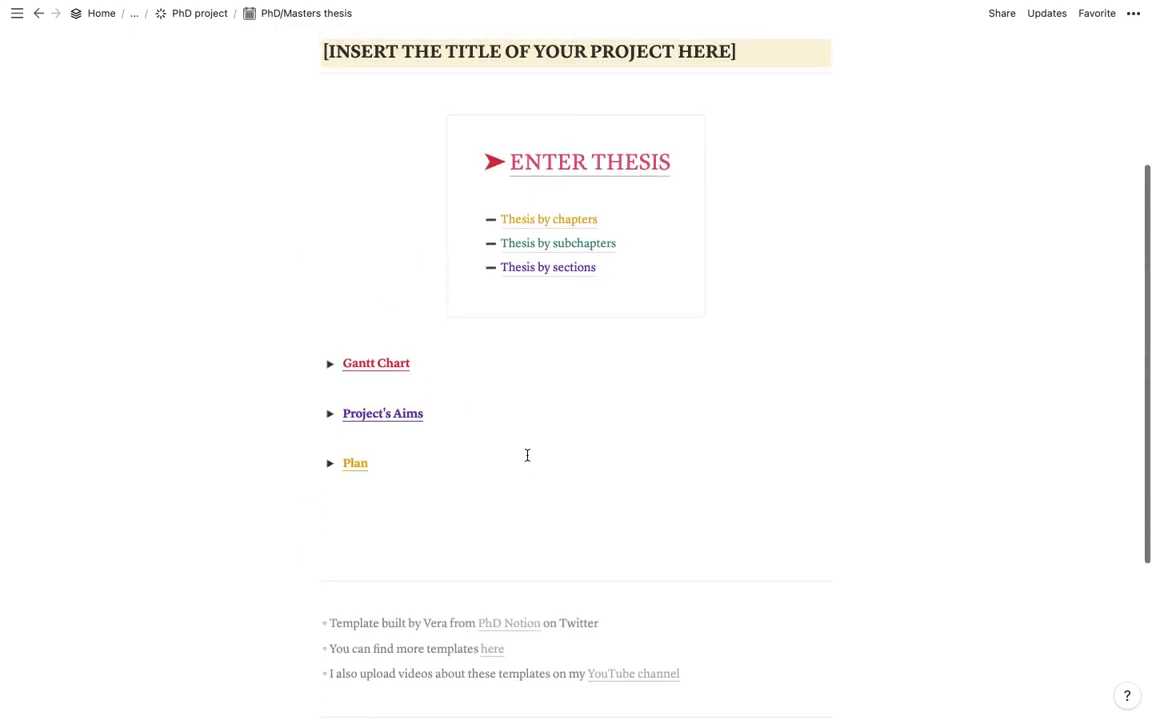
pyautogui.scroll(3, 527, 455)
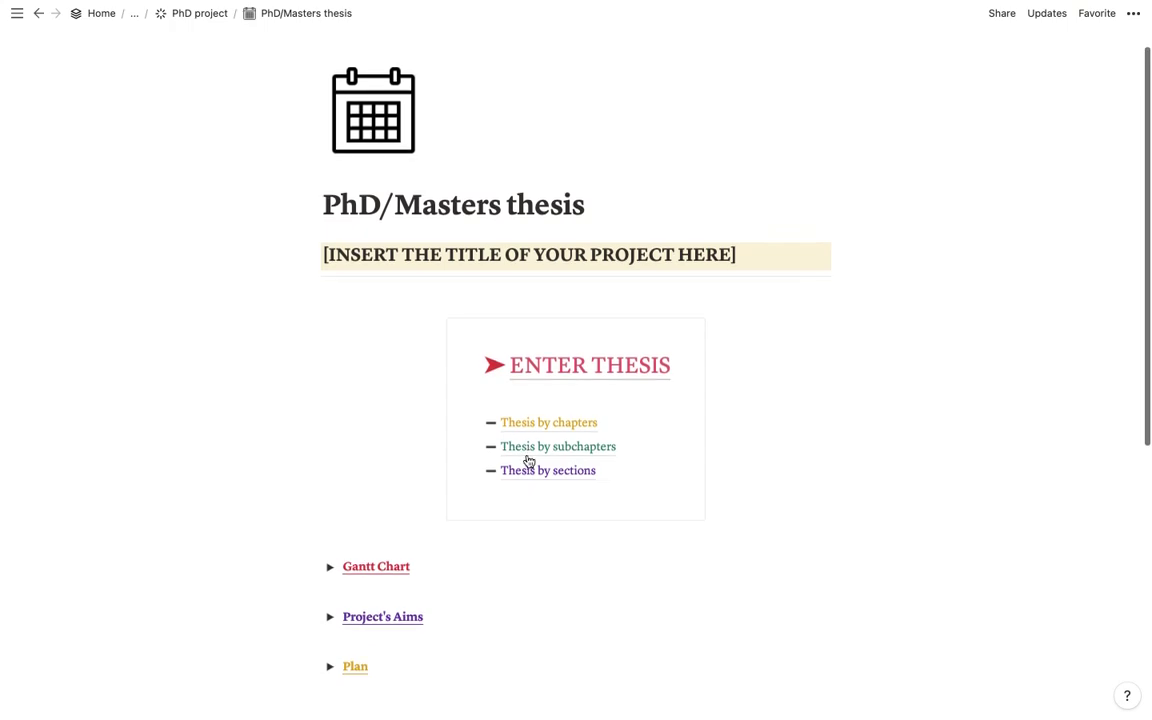